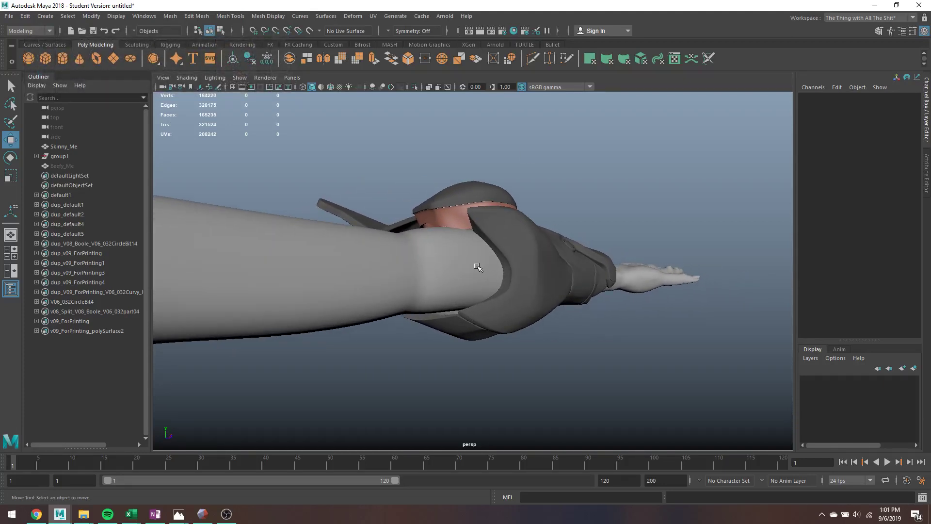
Hide the Skinny_Me body and unhide the Beefy_Me body under the forearm armor.
{"action": "left_click_drag", "start_coordinate": [475, 258], "coordinate": [490, 331], "text": "alt"}
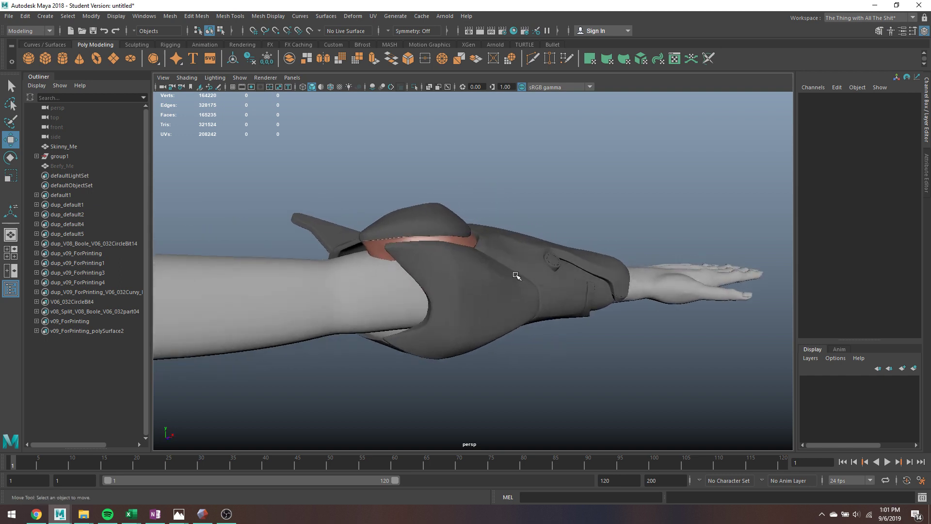
{"action": "left_click_drag", "start_coordinate": [515, 274], "coordinate": [335, 253], "text": "alt"}
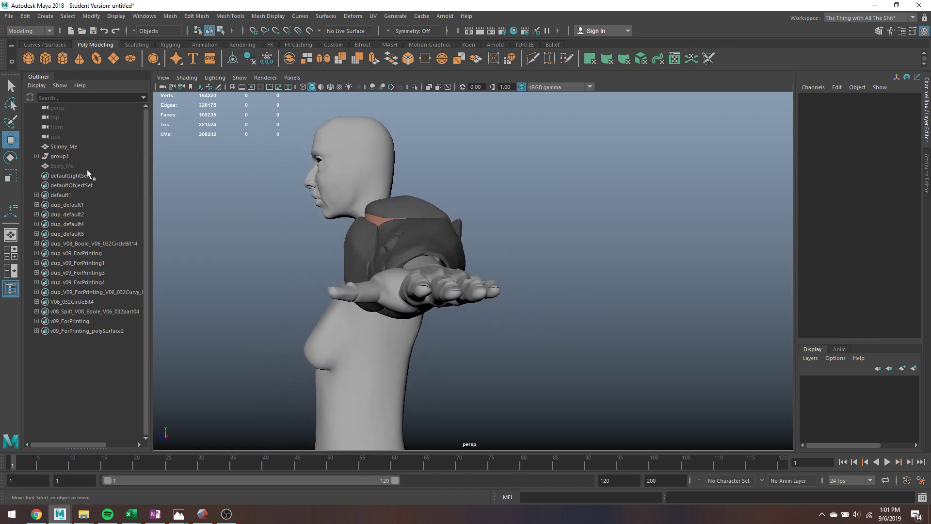
{"action": "left_click", "coordinate": [72, 145]}
{"action": "key", "text": "f"}
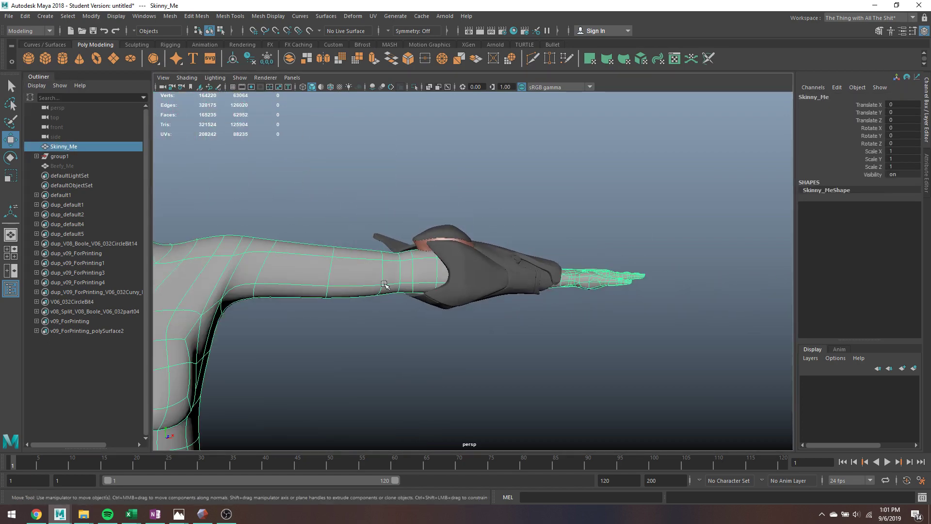
{"action": "key", "text": "ctrl+h"}
{"action": "left_click", "coordinate": [62, 166]}
{"action": "key", "text": "shift+h"}
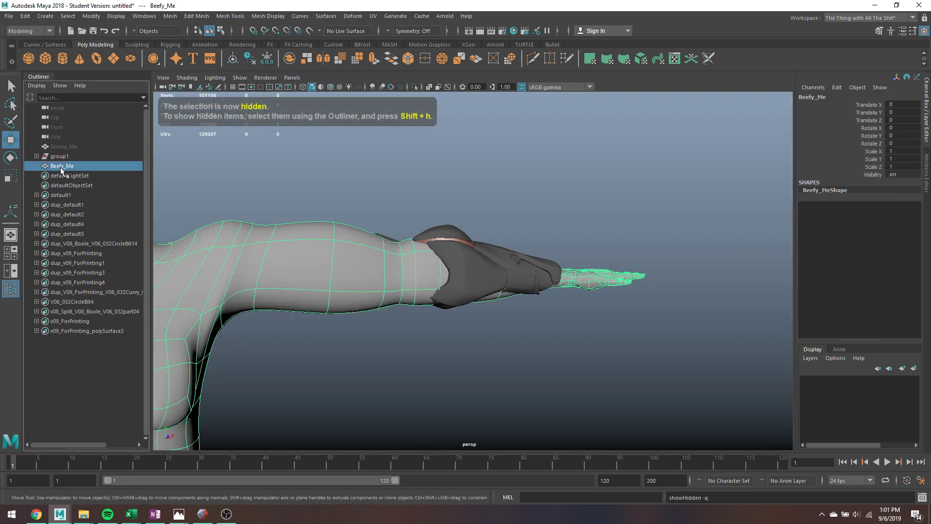
{"action": "left_click", "coordinate": [443, 202]}
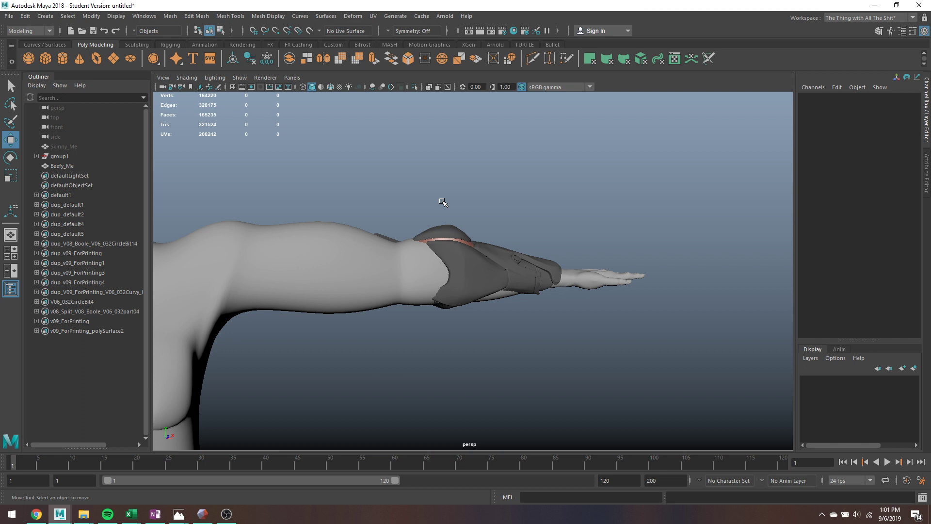
Examine how the armor group's separate pieces fit around the Beefy_Me forearm from several angles.
{"action": "scroll", "coordinate": [468, 252], "scroll_direction": "up", "scroll_amount": 5}
{"action": "left_click_drag", "start_coordinate": [471, 255], "coordinate": [397, 354], "text": "alt"}
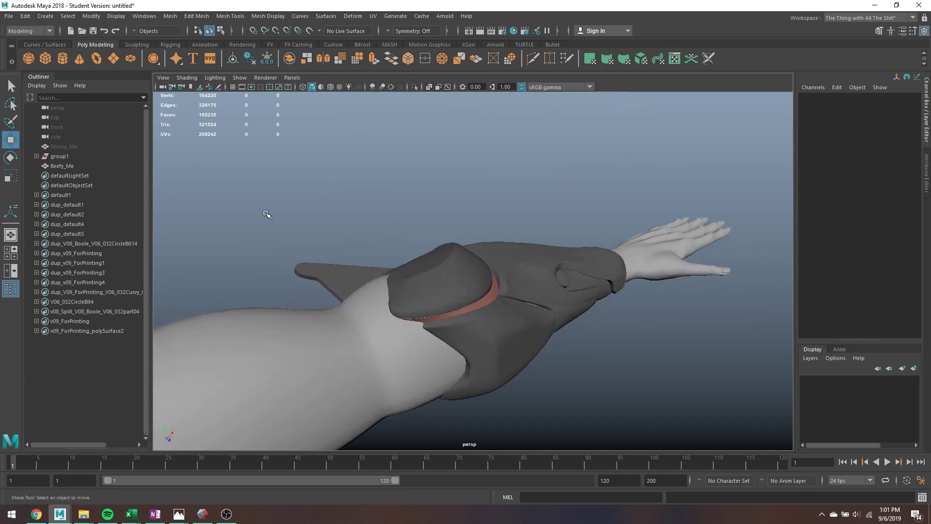
{"action": "left_click_drag", "start_coordinate": [499, 270], "coordinate": [398, 247], "text": "alt"}
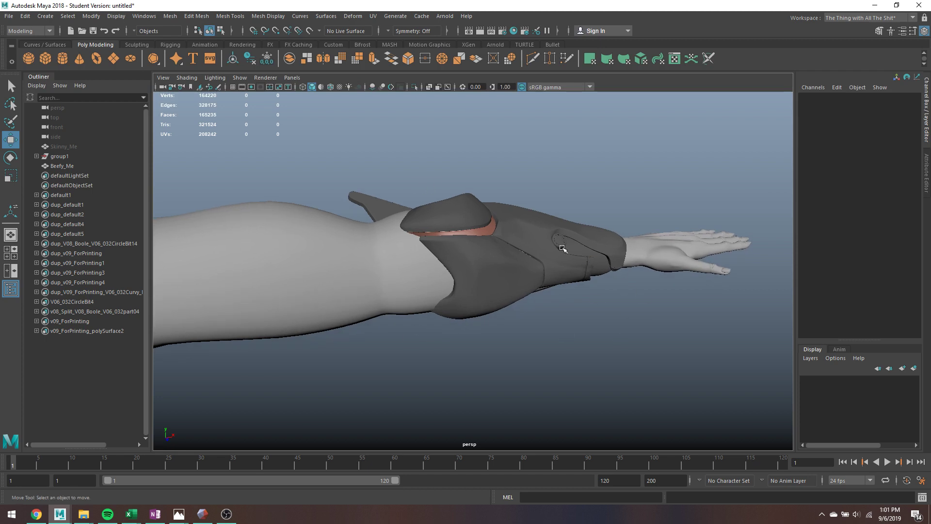
{"action": "left_click", "coordinate": [548, 235]}
{"action": "left_click", "coordinate": [54, 156]}
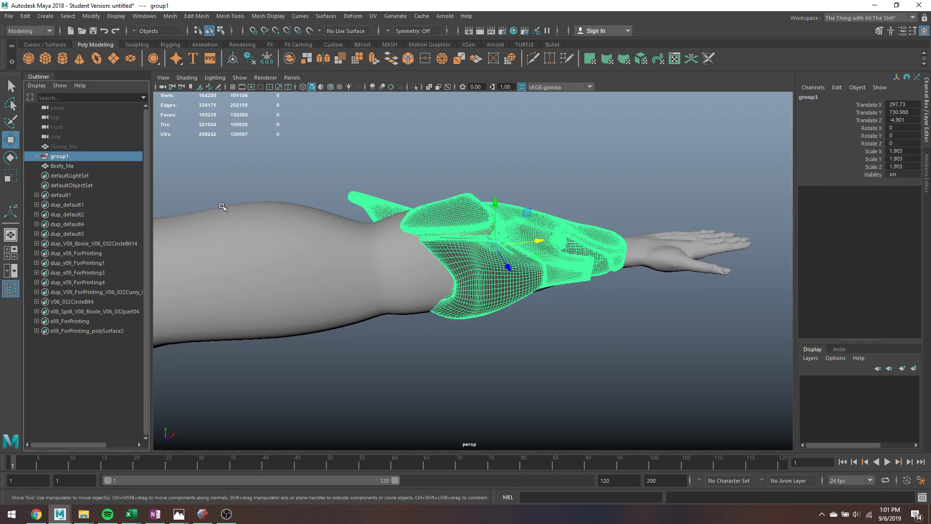
{"action": "left_click", "coordinate": [570, 206]}
{"action": "left_click", "coordinate": [555, 232]}
{"action": "left_click", "coordinate": [457, 217]}
{"action": "left_click", "coordinate": [486, 253]}
{"action": "left_click_drag", "start_coordinate": [383, 211], "coordinate": [509, 286], "text": "alt"}
{"action": "left_click", "coordinate": [436, 291]}
{"action": "left_click_drag", "start_coordinate": [426, 291], "coordinate": [495, 255], "text": "alt"}
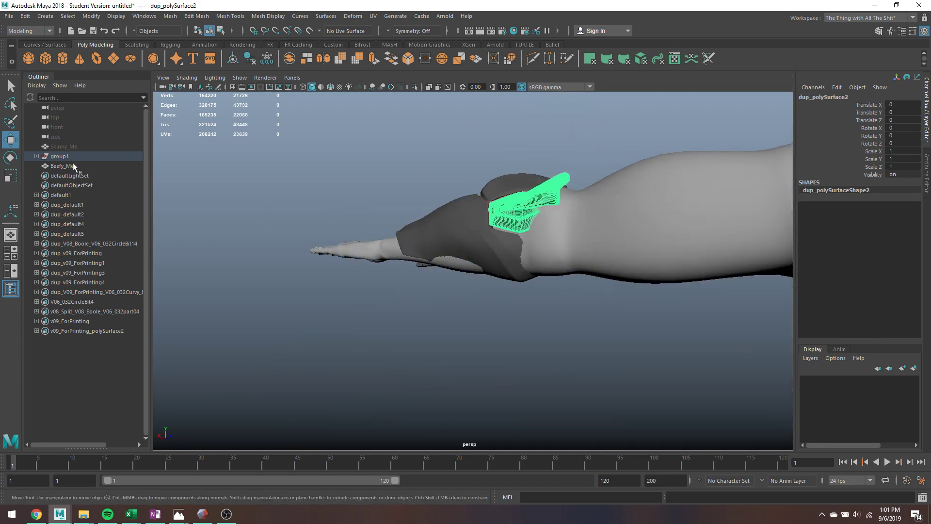
Try scaling the whole armor group (group1) to fit the thicker arm, undoing each attempt.
{"action": "left_click", "coordinate": [61, 157]}
{"action": "key", "text": "r"}
{"action": "left_click_drag", "start_coordinate": [461, 291], "coordinate": [530, 272], "text": "alt"}
{"action": "left_click_drag", "start_coordinate": [451, 265], "coordinate": [494, 224]}
{"action": "left_click_drag", "start_coordinate": [363, 242], "coordinate": [449, 245], "text": "alt"}
{"action": "left_click_drag", "start_coordinate": [514, 259], "coordinate": [495, 266], "text": "alt"}
{"action": "key", "text": "ctrl+z"}
{"action": "key", "text": "ctrl+z"}
{"action": "left_click_drag", "start_coordinate": [421, 278], "coordinate": [427, 206]}
{"action": "left_click_drag", "start_coordinate": [429, 260], "coordinate": [464, 259], "text": "alt"}
{"action": "key", "text": "ctrl+z"}
{"action": "key", "text": "ctrl+z"}
{"action": "key", "text": "ctrl+z"}
{"action": "left_click_drag", "start_coordinate": [405, 198], "coordinate": [360, 200], "text": "alt"}
{"action": "left_click", "coordinate": [64, 157]}
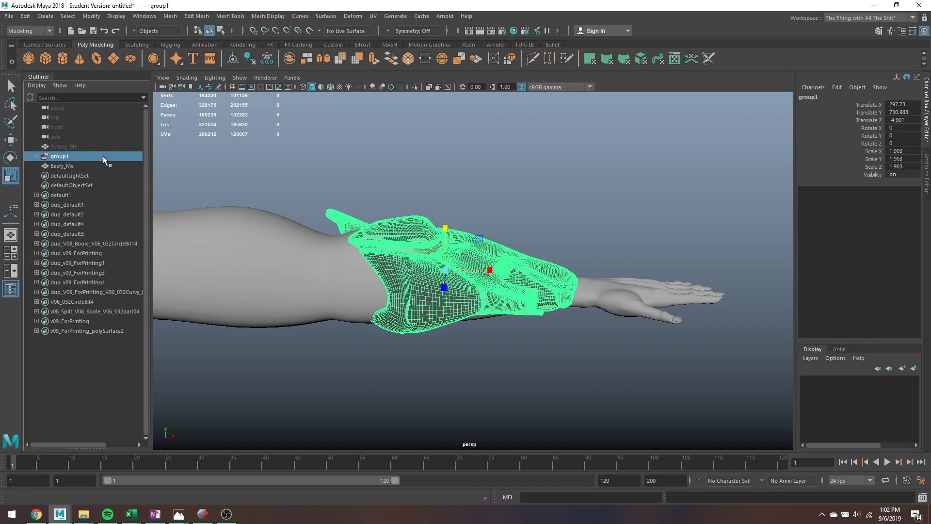
{"action": "left_click", "coordinate": [491, 208]}
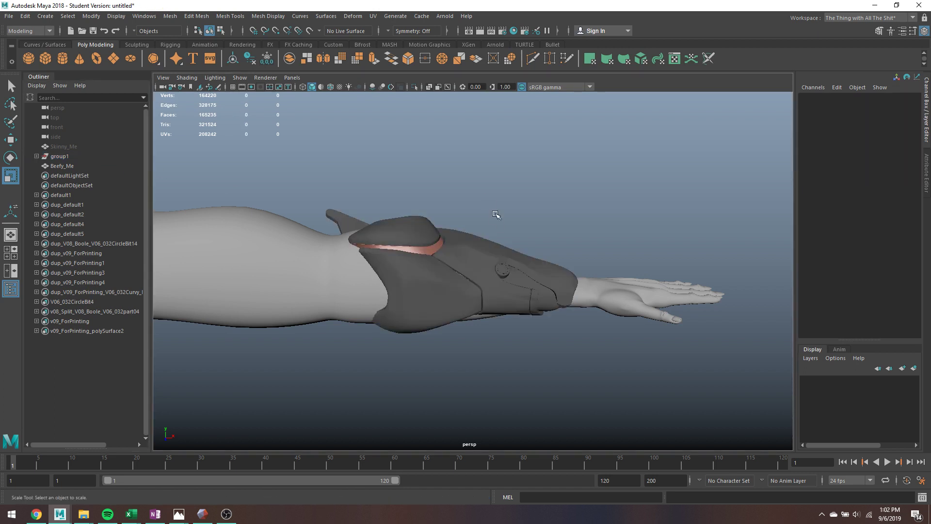
Open the Lattice deformer options for the main forearm armor piece and set the divisions to 2, 2, 2.
{"action": "left_click", "coordinate": [491, 252]}
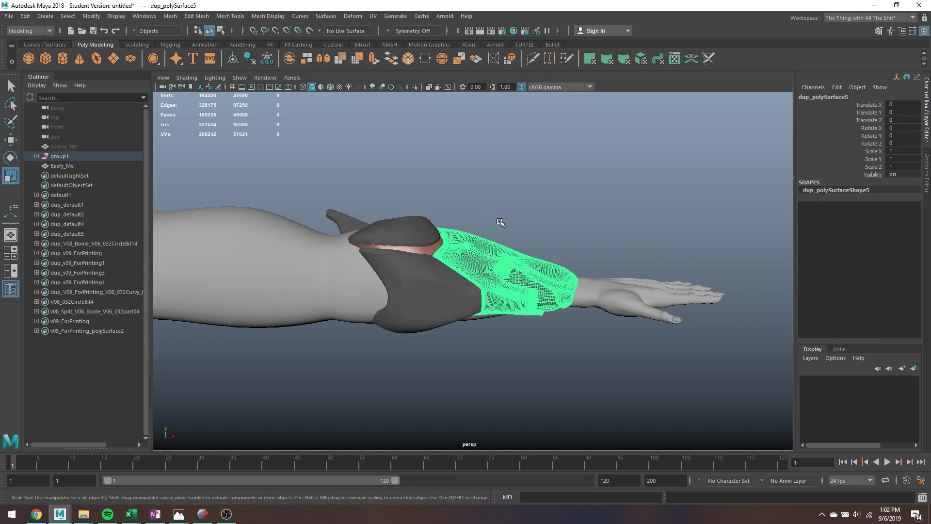
{"action": "left_click", "coordinate": [353, 16]}
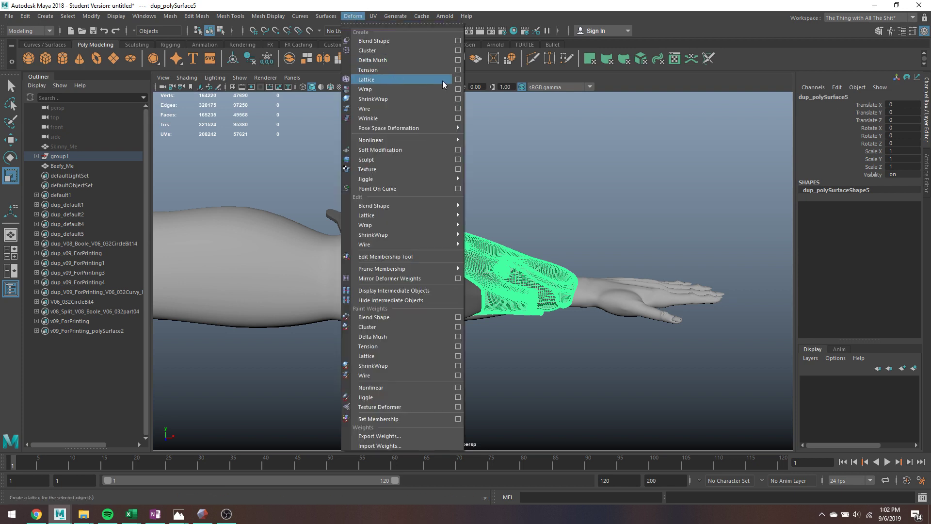
{"action": "left_click", "coordinate": [458, 80]}
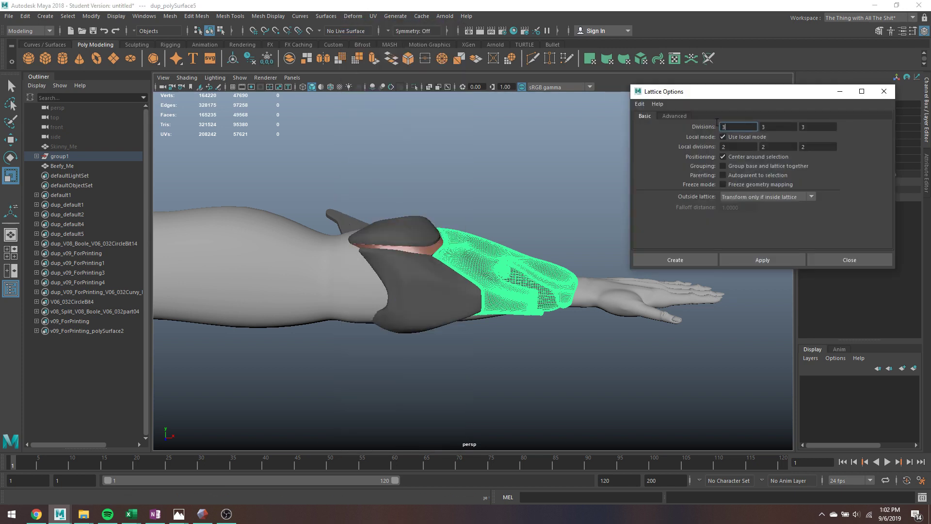
{"action": "type", "text": "2"}
{"action": "key", "text": "Tab"}
{"action": "type", "text": "2"}
{"action": "key", "text": "Tab"}
{"action": "key", "text": "Tab"}
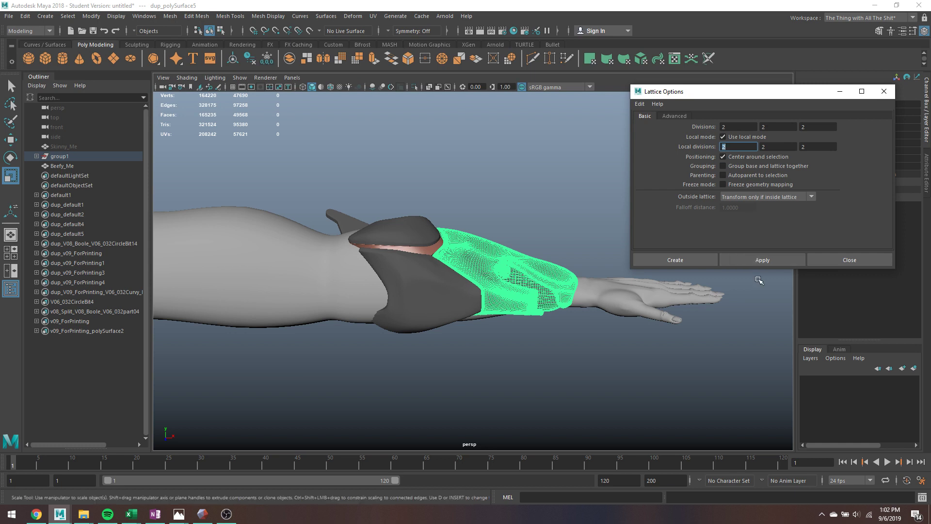
Apply the lattice to the main forearm piece and scale up its lattice points at the elbow end.
{"action": "left_click", "coordinate": [768, 260]}
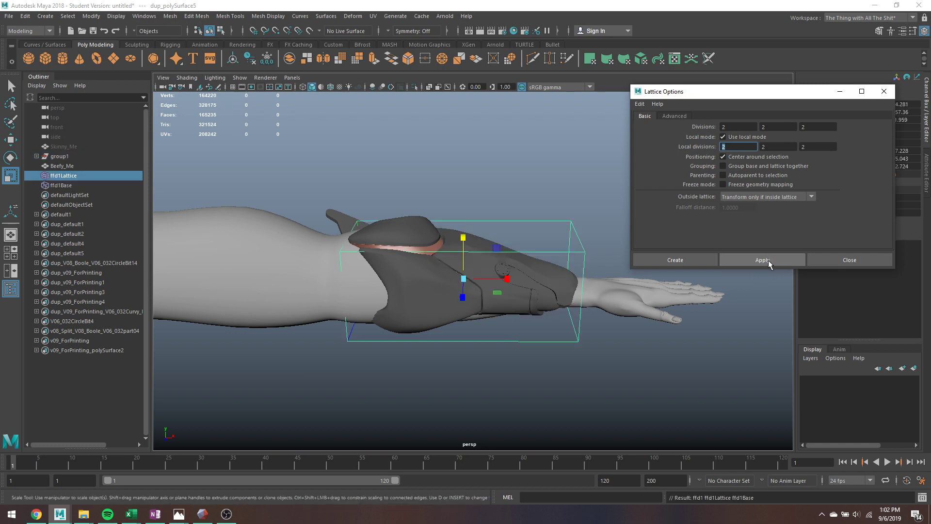
{"action": "right_click_drag", "start_coordinate": [532, 220], "coordinate": [531, 193]}
{"action": "left_click_drag", "start_coordinate": [323, 195], "coordinate": [415, 429]}
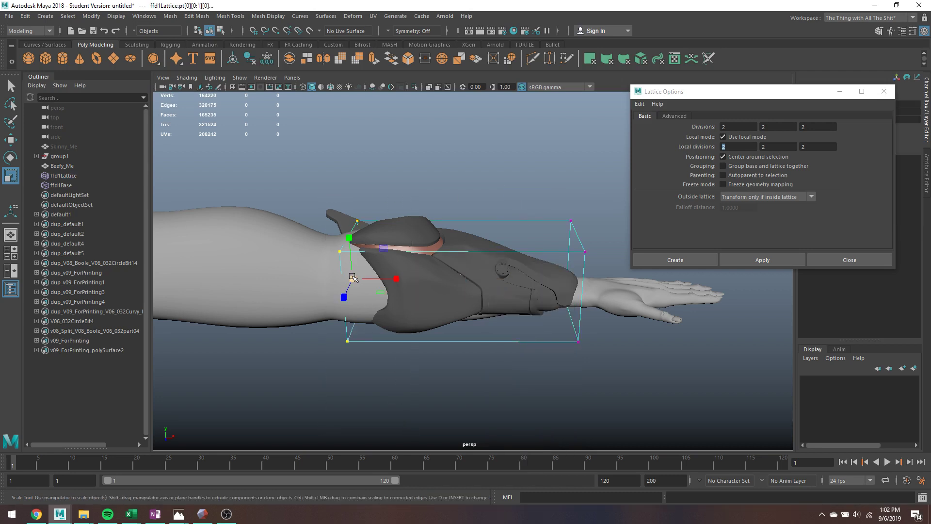
{"action": "left_click_drag", "start_coordinate": [353, 278], "coordinate": [434, 268]}
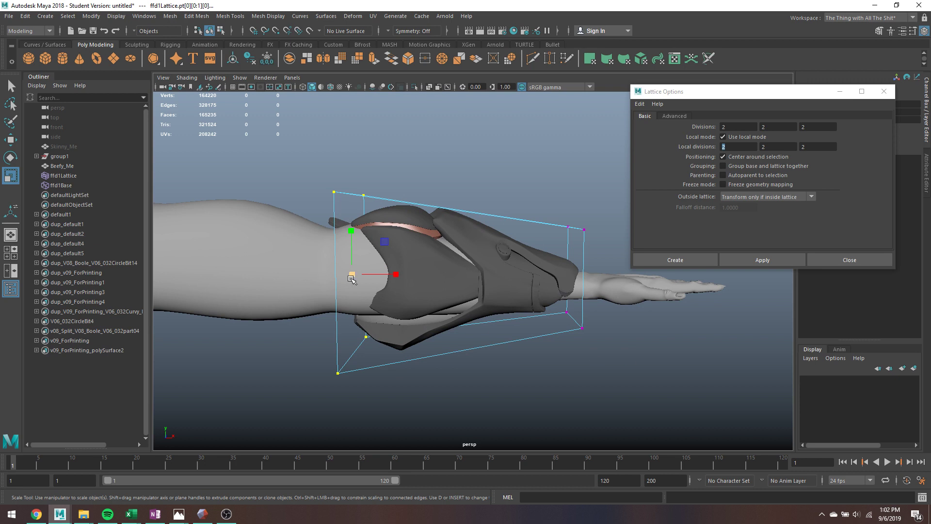
{"action": "left_click_drag", "start_coordinate": [352, 274], "coordinate": [388, 370]}
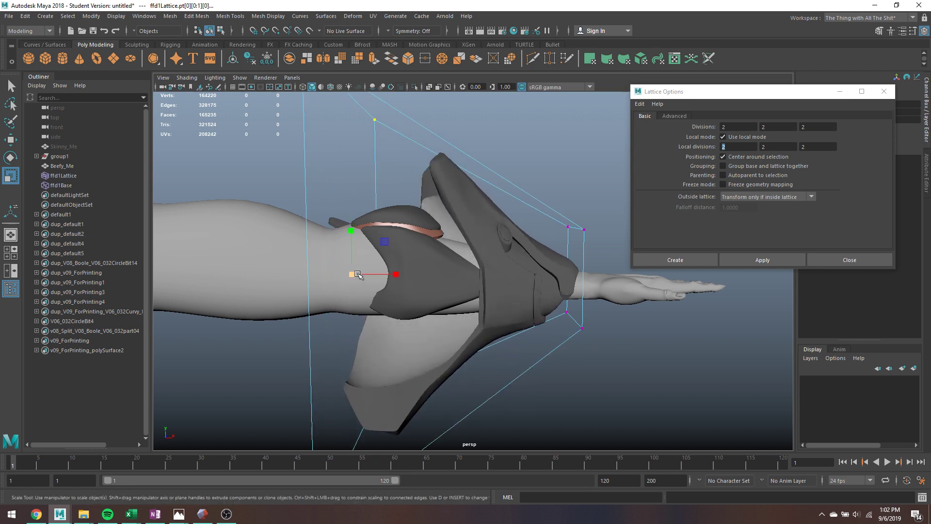
{"action": "left_click_drag", "start_coordinate": [358, 273], "coordinate": [245, 298]}
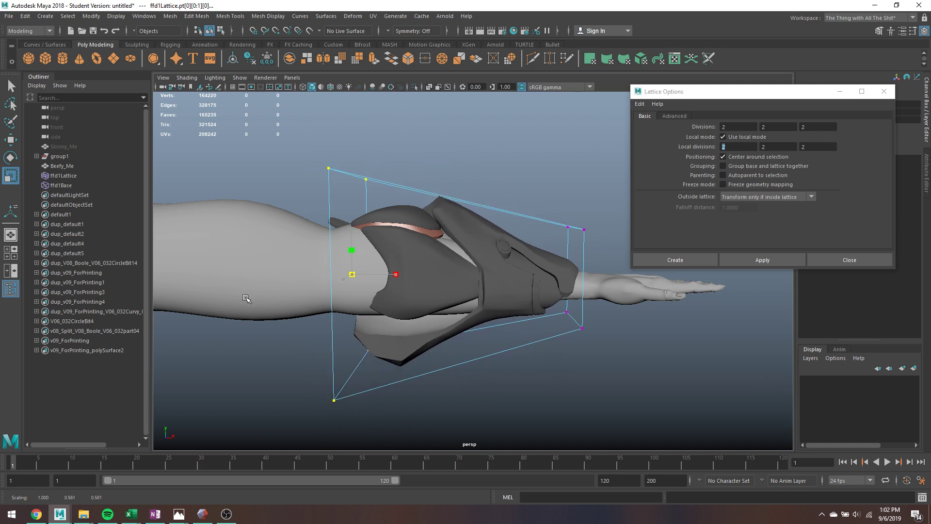
{"action": "mouse_move", "coordinate": [367, 281]}
{"action": "left_mouse_down", "text": "alt"}
{"action": "mouse_move", "coordinate": [403, 286]}
{"action": "mouse_move", "coordinate": [369, 298]}
{"action": "left_mouse_up", "text": "alt"}
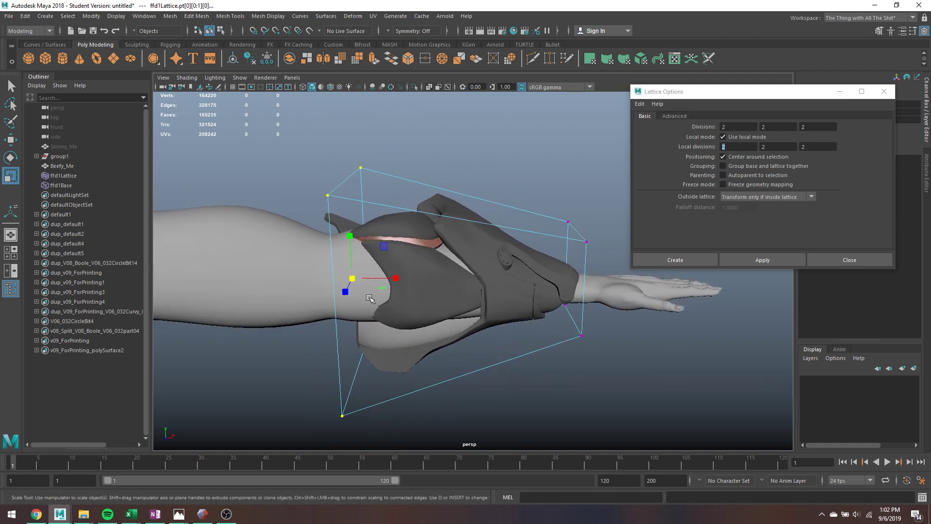
Apply a second lattice to the elbow side piece (polySurface1) and scale up the lattice points at both of its ends.
{"action": "key", "text": "q"}
{"action": "left_click", "coordinate": [435, 263]}
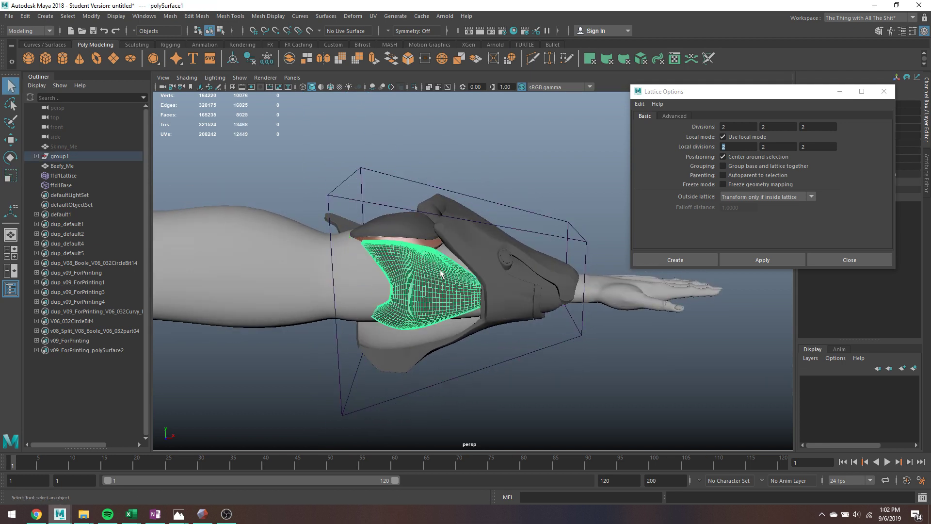
{"action": "key", "text": "g"}
{"action": "right_click_drag", "start_coordinate": [462, 245], "coordinate": [460, 216]}
{"action": "left_click_drag", "start_coordinate": [325, 203], "coordinate": [436, 363]}
{"action": "key", "text": "r"}
{"action": "left_click_drag", "start_coordinate": [361, 287], "coordinate": [423, 291]}
{"action": "left_click_drag", "start_coordinate": [447, 198], "coordinate": [565, 411]}
{"action": "mouse_move", "coordinate": [482, 284]}
{"action": "left_mouse_down"}
{"action": "mouse_move", "coordinate": [513, 282]}
{"action": "mouse_move", "coordinate": [588, 335]}
{"action": "mouse_move", "coordinate": [444, 253]}
{"action": "mouse_move", "coordinate": [529, 279]}
{"action": "mouse_move", "coordinate": [467, 264]}
{"action": "mouse_move", "coordinate": [488, 231]}
{"action": "mouse_move", "coordinate": [498, 277]}
{"action": "mouse_move", "coordinate": [488, 284]}
{"action": "left_mouse_up"}
{"action": "key", "text": "w"}
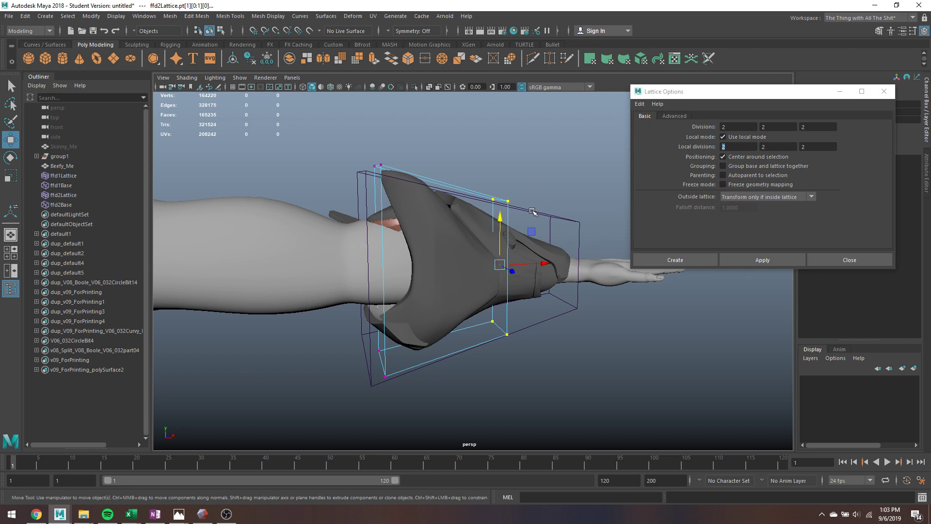
Undo both per-piece lattices and all the scaling done on their points.
{"action": "right_click_drag", "start_coordinate": [532, 212], "coordinate": [574, 177]}
{"action": "key", "text": "ctrl+z"}
{"action": "key", "text": "ctrl+z"}
{"action": "key", "text": "ctrl+z"}
{"action": "key", "text": "ctrl+z"}
{"action": "key", "text": "ctrl+z"}
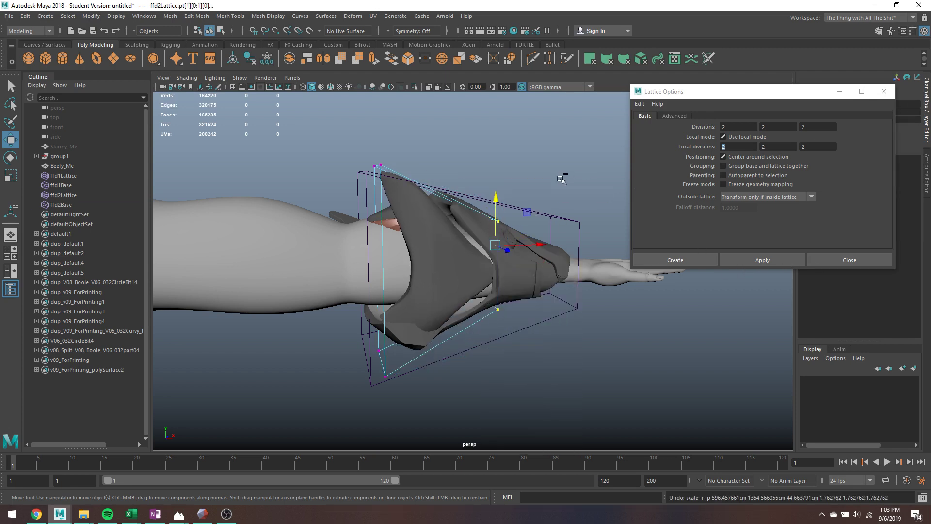
{"action": "key", "text": "ctrl+z"}
{"action": "key", "text": "ctrl+z"}
{"action": "key", "text": "ctrl+z"}
{"action": "key", "text": "ctrl+z"}
{"action": "key", "text": "ctrl+z"}
{"action": "key", "text": "ctrl+z"}
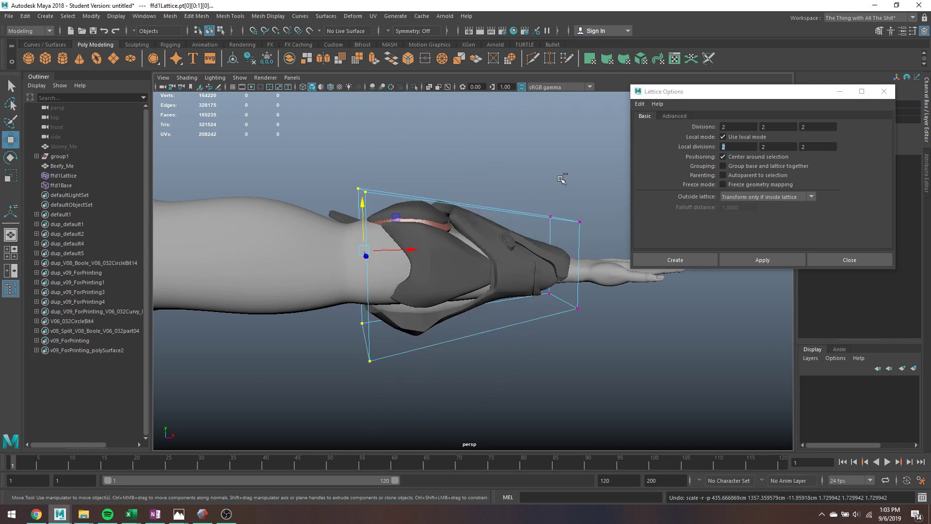
{"action": "key", "text": "ctrl+z"}
{"action": "key", "text": "ctrl+z"}
{"action": "key", "text": "ctrl+z"}
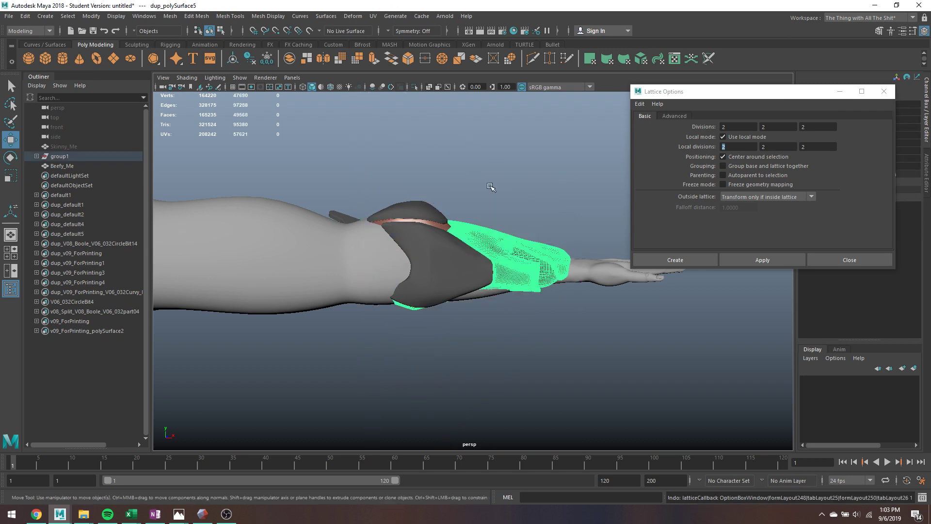
Apply a single 2 × 2 × 2 lattice to the whole armor group (group1).
{"action": "left_click_drag", "start_coordinate": [285, 168], "coordinate": [595, 401]}
{"action": "left_click_drag", "start_coordinate": [221, 173], "coordinate": [231, 402], "text": "ctrl"}
{"action": "left_click_drag", "start_coordinate": [410, 239], "coordinate": [411, 261], "text": "alt"}
{"action": "left_click", "coordinate": [60, 156]}
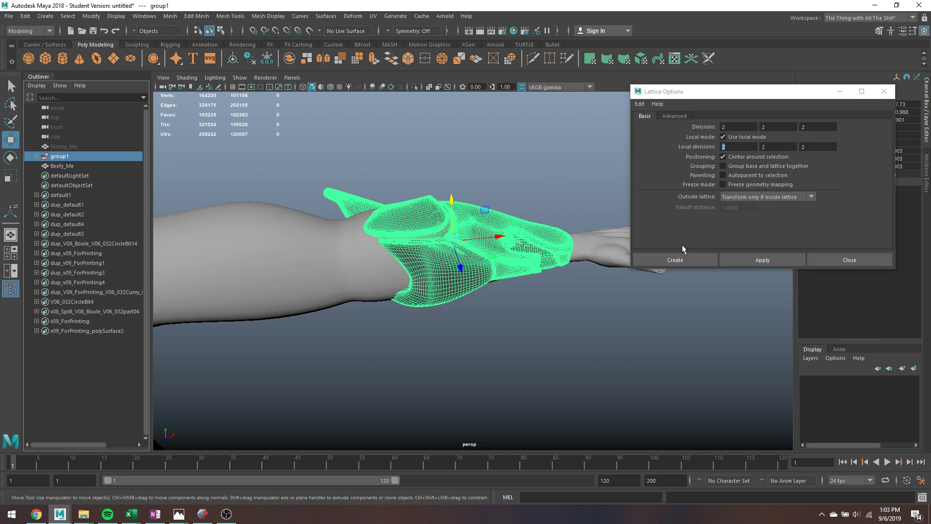
{"action": "left_click", "coordinate": [722, 258]}
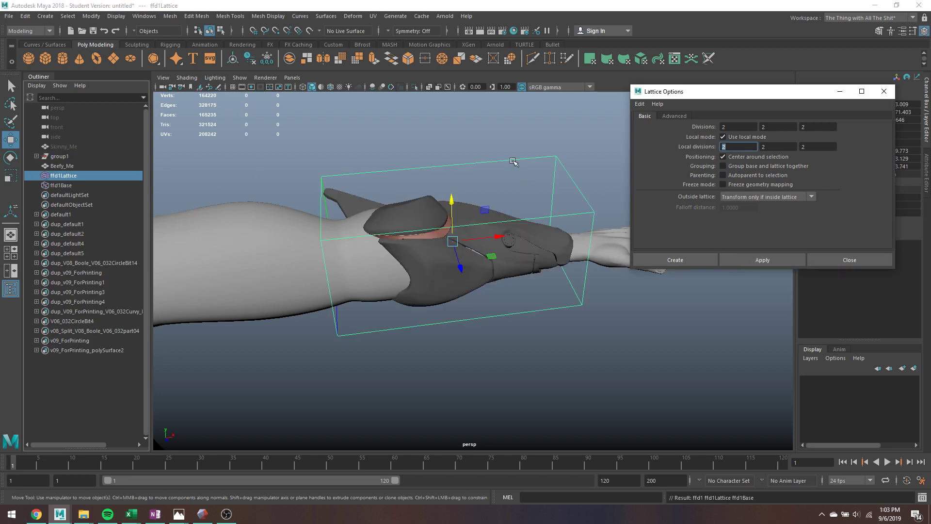
Scale up the group lattice's elbow-end points to widen the armor around the thick upper forearm.
{"action": "right_click_drag", "start_coordinate": [512, 160], "coordinate": [510, 136]}
{"action": "left_click_drag", "start_coordinate": [265, 144], "coordinate": [411, 389]}
{"action": "key", "text": "r"}
{"action": "left_click_drag", "start_coordinate": [332, 255], "coordinate": [594, 227]}
{"action": "right_click_drag", "start_coordinate": [594, 227], "coordinate": [466, 232], "text": "alt"}
{"action": "left_click_drag", "start_coordinate": [466, 232], "coordinate": [349, 228], "text": "alt"}
{"action": "right_click_drag", "start_coordinate": [349, 228], "coordinate": [447, 257], "text": "alt"}
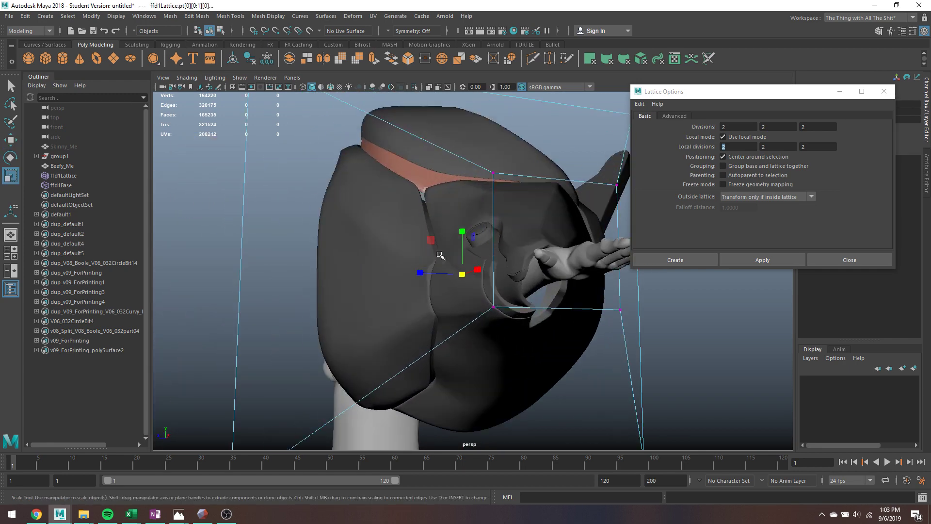
{"action": "left_click_drag", "start_coordinate": [447, 257], "coordinate": [586, 286], "text": "alt"}
{"action": "right_click_drag", "start_coordinate": [587, 286], "coordinate": [354, 223], "text": "alt"}
{"action": "left_click_drag", "start_coordinate": [354, 223], "coordinate": [396, 221], "text": "alt"}
Shift the group lattice's elbow-end points along the Z axis to adjust the armor's fit around the arm.
{"action": "left_click_drag", "start_coordinate": [422, 266], "coordinate": [512, 320], "text": "alt"}
{"action": "scroll", "coordinate": [403, 261], "scroll_direction": "up", "scroll_amount": 5}
{"action": "key", "text": "w"}
{"action": "key", "text": "r"}
{"action": "key", "text": "w"}
{"action": "left_click_drag", "start_coordinate": [507, 325], "coordinate": [370, 301], "text": "alt"}
Examine the seams between the deformed armor pieces and their overall fit on the arm.
{"action": "scroll", "coordinate": [425, 291], "scroll_direction": "up", "scroll_amount": 5}
{"action": "left_click_drag", "start_coordinate": [466, 254], "coordinate": [458, 259], "text": "alt"}
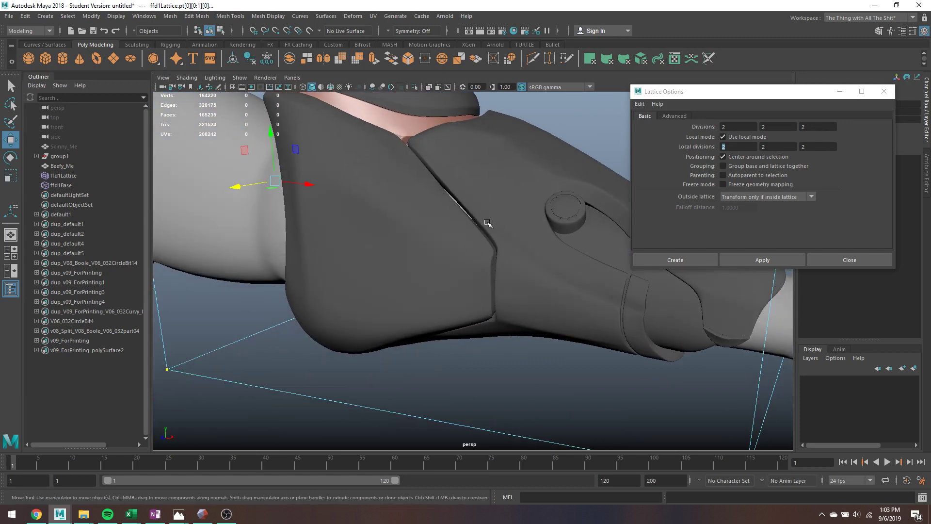
{"action": "scroll", "coordinate": [487, 222], "scroll_direction": "down", "scroll_amount": 4}
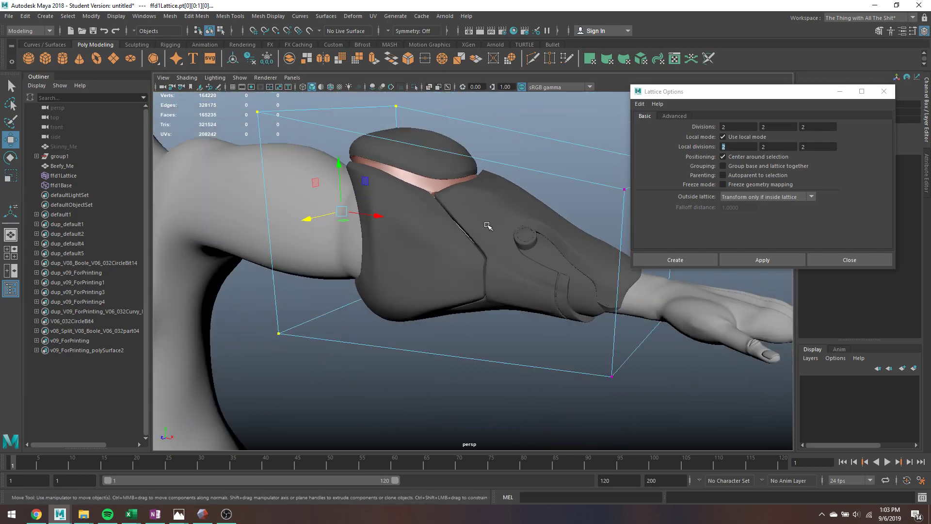
{"action": "left_click_drag", "start_coordinate": [469, 235], "coordinate": [489, 227], "text": "alt"}
{"action": "left_click_drag", "start_coordinate": [394, 267], "coordinate": [384, 239], "text": "alt"}
{"action": "scroll", "coordinate": [362, 261], "scroll_direction": "up", "scroll_amount": 3}
{"action": "scroll", "coordinate": [332, 244], "scroll_direction": "down", "scroll_amount": 2}
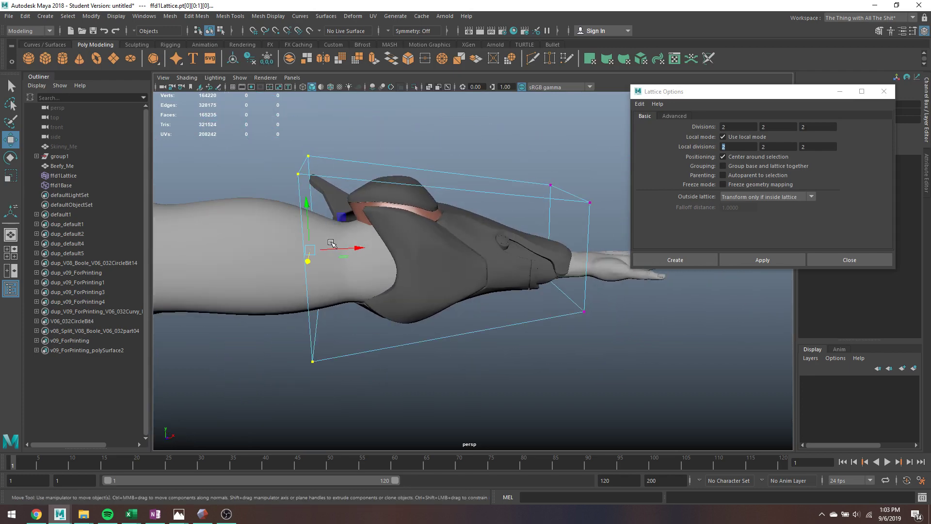
Return to object selection and delete the armor group's lattice and its base (ffd1Lattice and ffd1Base).
{"action": "key", "text": "q"}
{"action": "right_click_drag", "start_coordinate": [400, 184], "coordinate": [449, 142]}
{"action": "left_click", "coordinate": [457, 129]}
{"action": "scroll", "coordinate": [487, 225], "scroll_direction": "down", "scroll_amount": 3}
{"action": "left_click_drag", "start_coordinate": [488, 225], "coordinate": [435, 241], "text": "alt"}
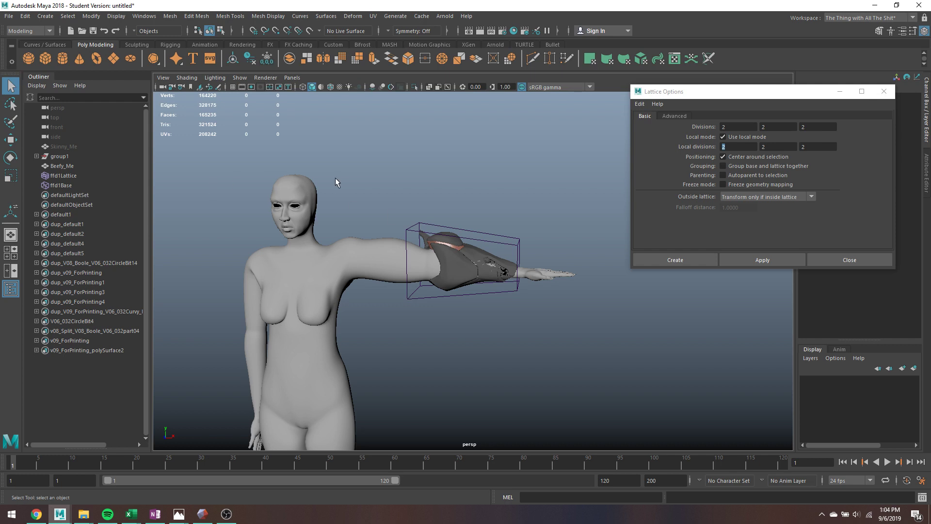
{"action": "left_click", "coordinate": [68, 176]}
{"action": "left_click", "coordinate": [72, 187], "text": "shift"}
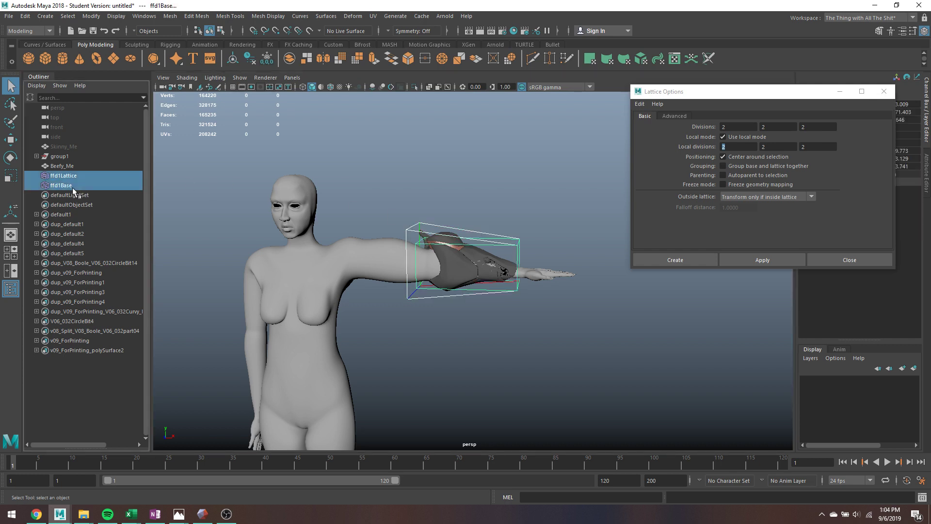
{"action": "key", "text": "Delete"}
{"action": "scroll", "coordinate": [484, 286], "scroll_direction": "up", "scroll_amount": 5}
{"action": "scroll", "coordinate": [485, 286], "scroll_direction": "up", "scroll_amount": 3}
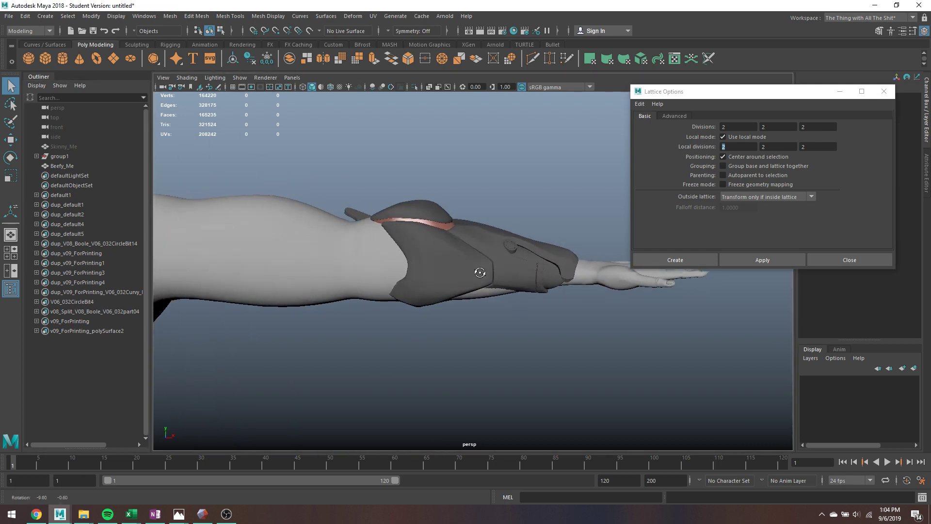
Restore the deleted group lattice and delete the construction history of group1 to bake in the deformation.
{"action": "key", "text": "ctrl+z"}
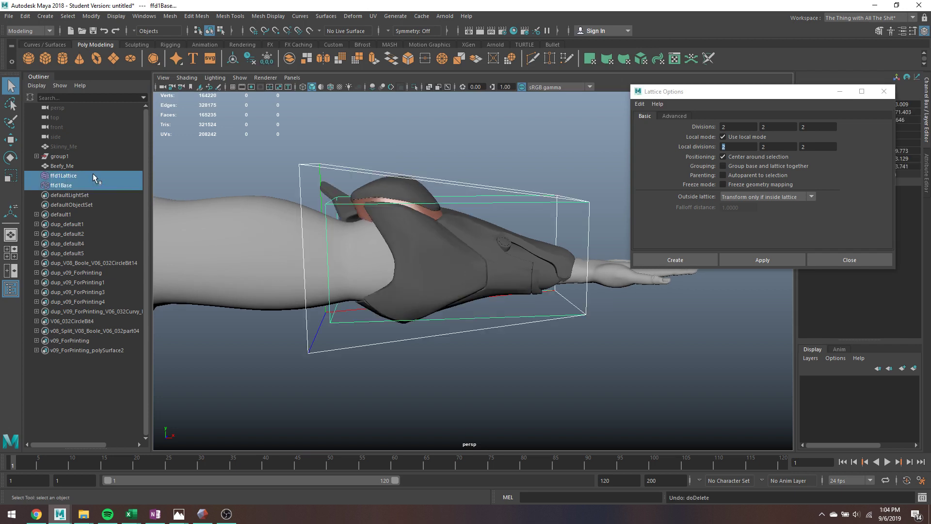
{"action": "left_click", "coordinate": [63, 158]}
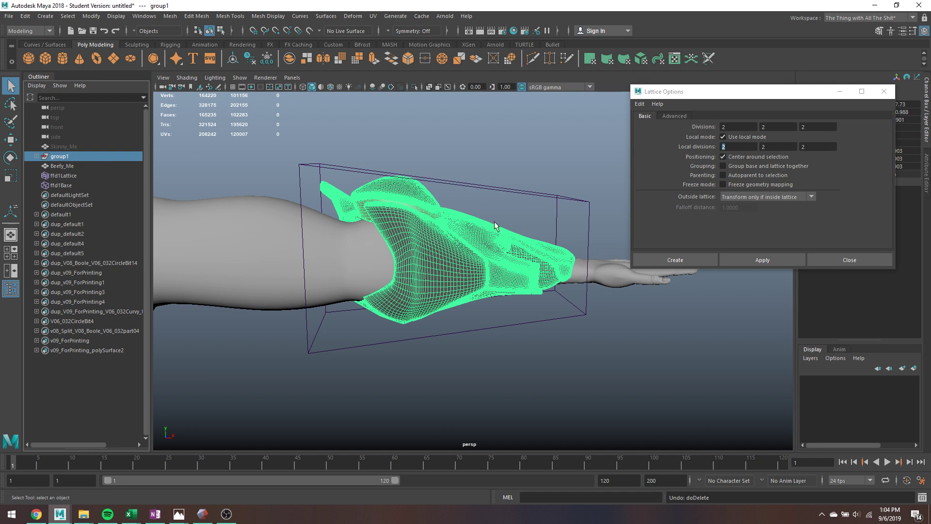
{"action": "left_click", "coordinate": [43, 16]}
{"action": "mouse_move", "coordinate": [26, 16]}
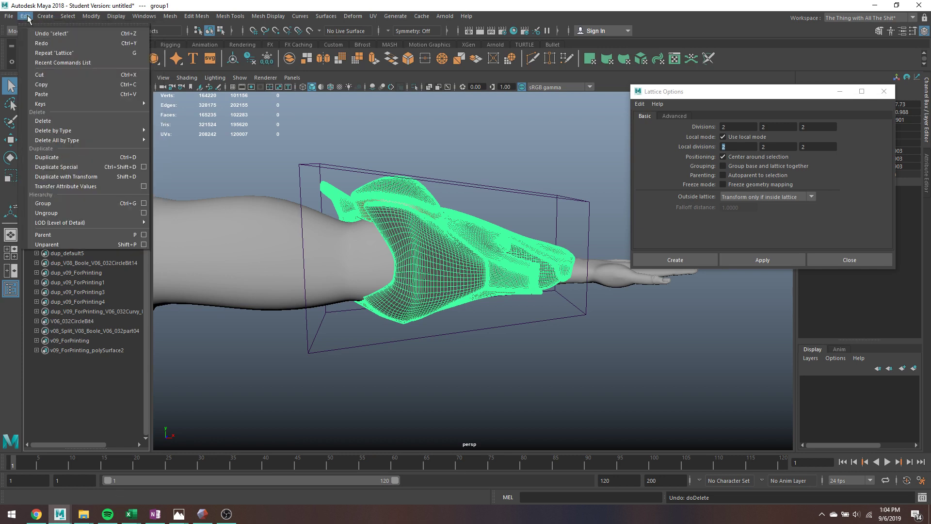
{"action": "mouse_move", "coordinate": [80, 131]}
{"action": "left_click", "coordinate": [176, 141]}
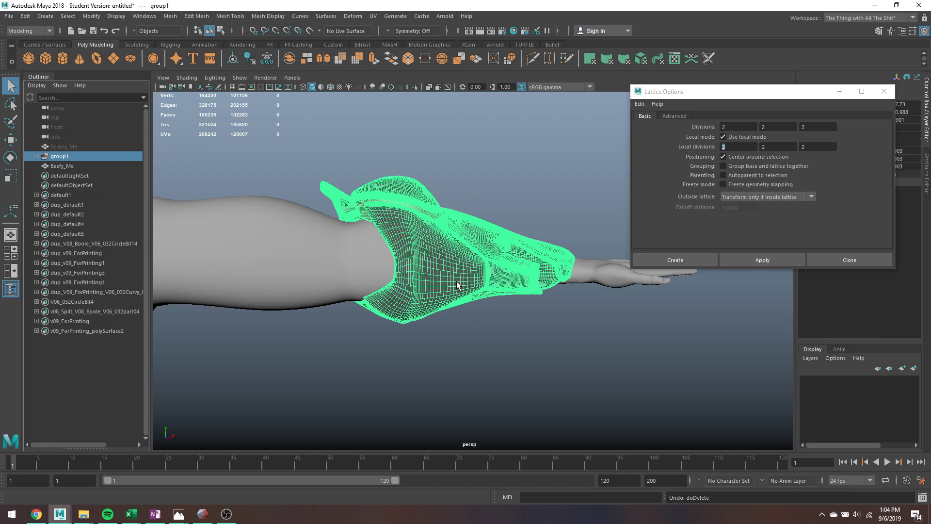
Undo the history deletion and delete the armor group's lattice together with its base.
{"action": "key", "text": "ctrl+z"}
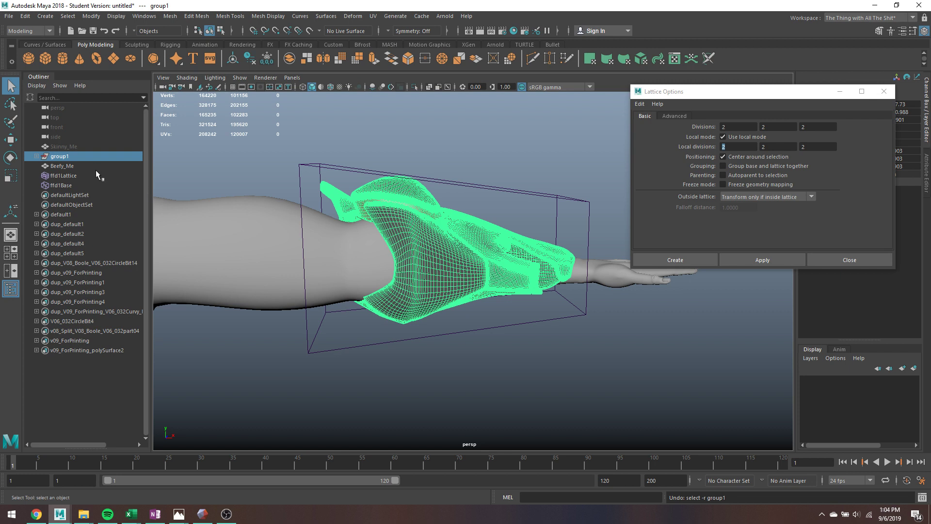
{"action": "left_click", "coordinate": [85, 186]}
{"action": "key", "text": "Delete"}
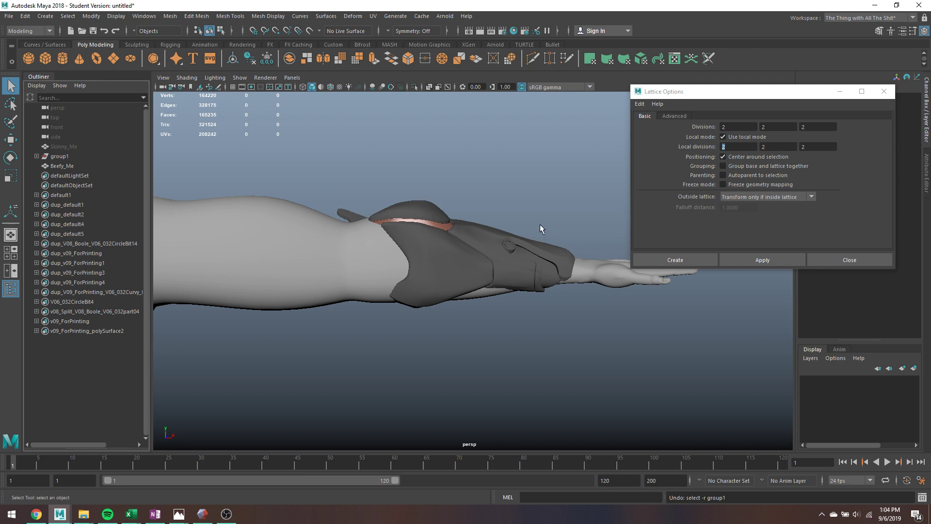
Apply a new lattice deformer to group1 with 3 x 3 x 3 divisions and close the lattice options.
{"action": "left_click", "coordinate": [727, 127]}
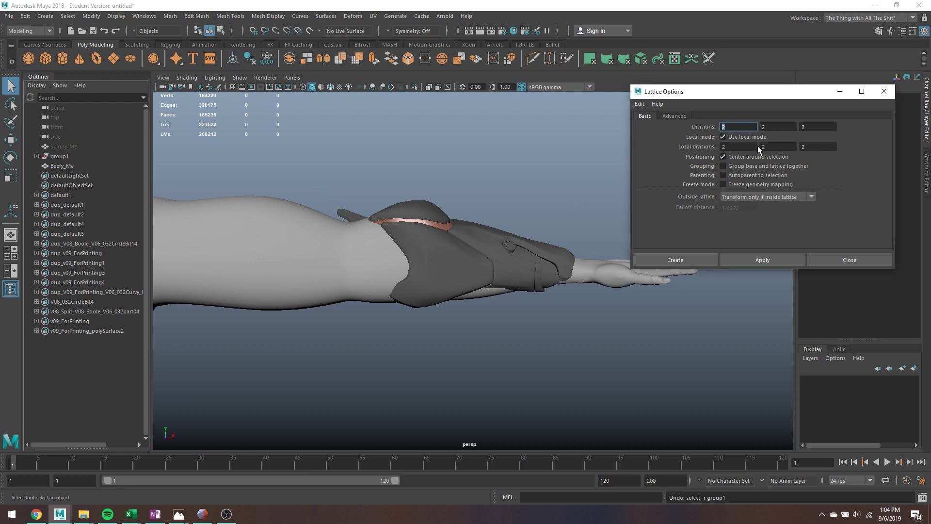
{"action": "type", "text": "3"}
{"action": "left_click", "coordinate": [779, 127]}
{"action": "type", "text": "3"}
{"action": "key", "text": "Tab"}
{"action": "type", "text": "3"}
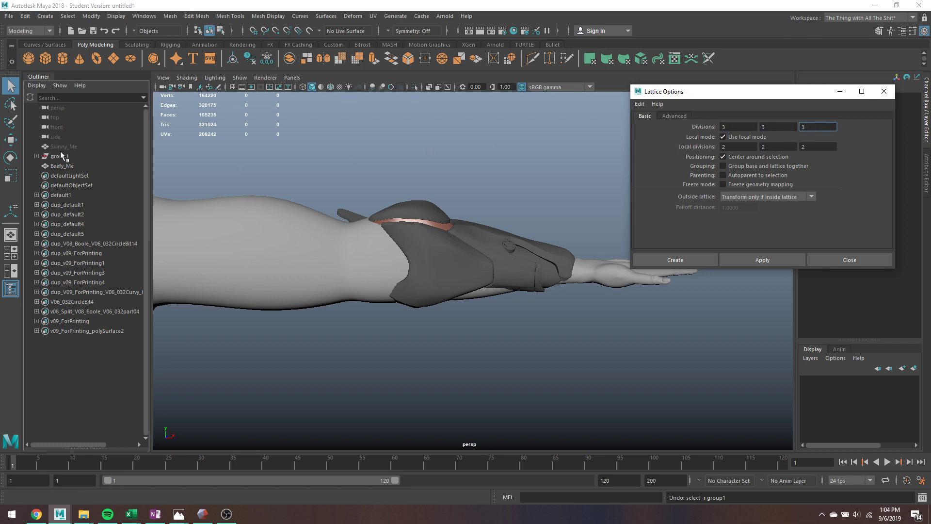
{"action": "left_click", "coordinate": [66, 156]}
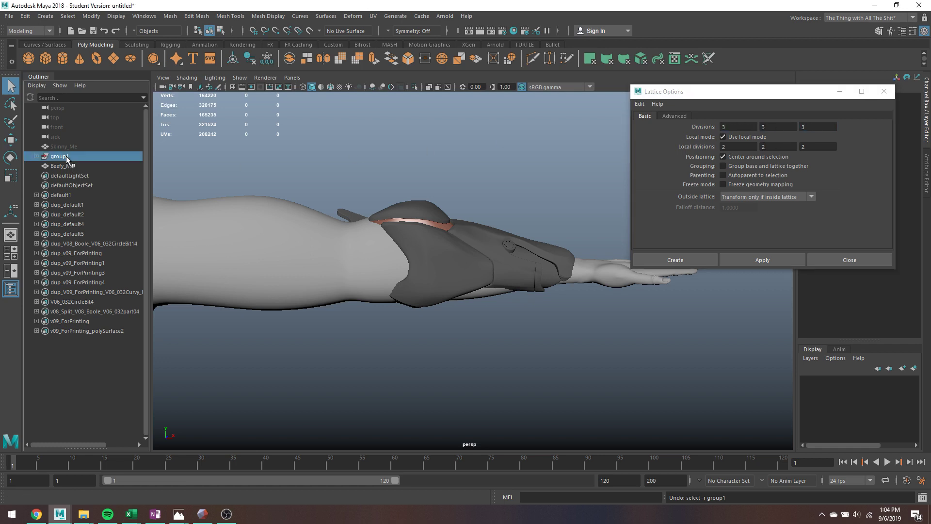
{"action": "left_click", "coordinate": [787, 261]}
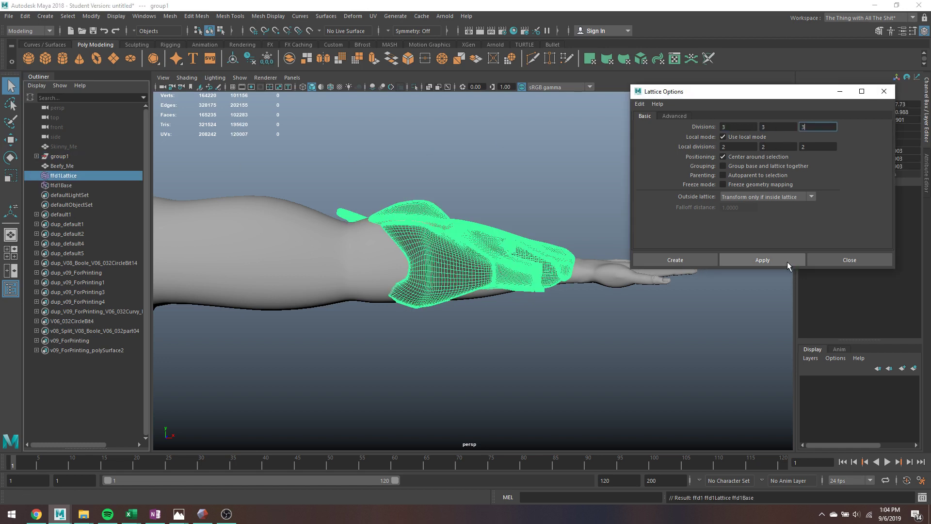
{"action": "left_click", "coordinate": [826, 260]}
Switch the new lattice to lattice point editing and try shifting its central near-side point along the X axis.
{"action": "scroll", "coordinate": [457, 262], "scroll_direction": "up", "scroll_amount": 3}
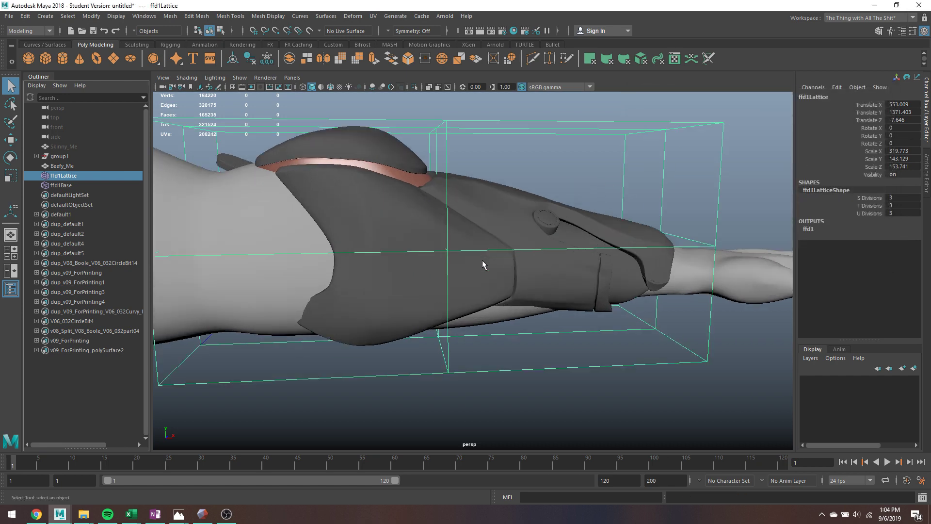
{"action": "right_click_drag", "start_coordinate": [454, 257], "coordinate": [440, 251]}
{"action": "left_click", "coordinate": [448, 251]}
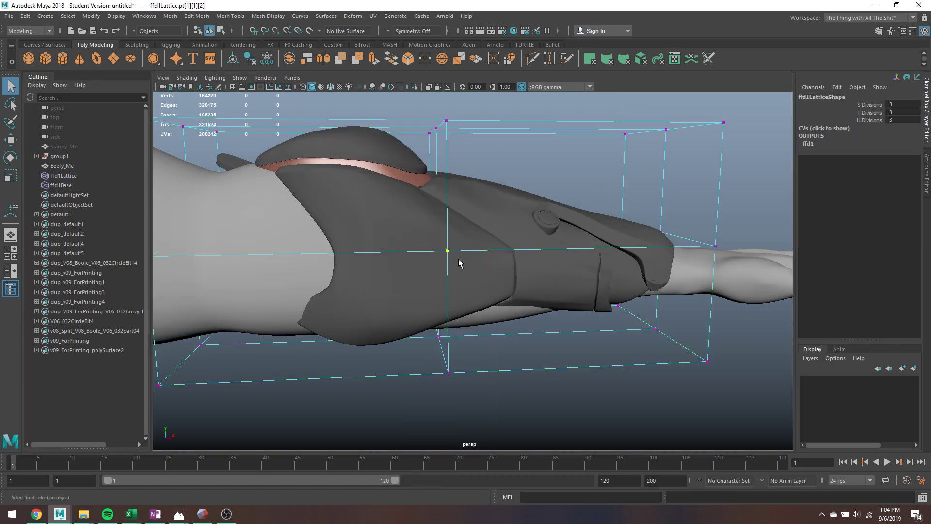
{"action": "key", "text": "w"}
{"action": "left_click_drag", "start_coordinate": [459, 255], "coordinate": [418, 259], "text": "alt"}
{"action": "key", "text": "ctrl+z"}
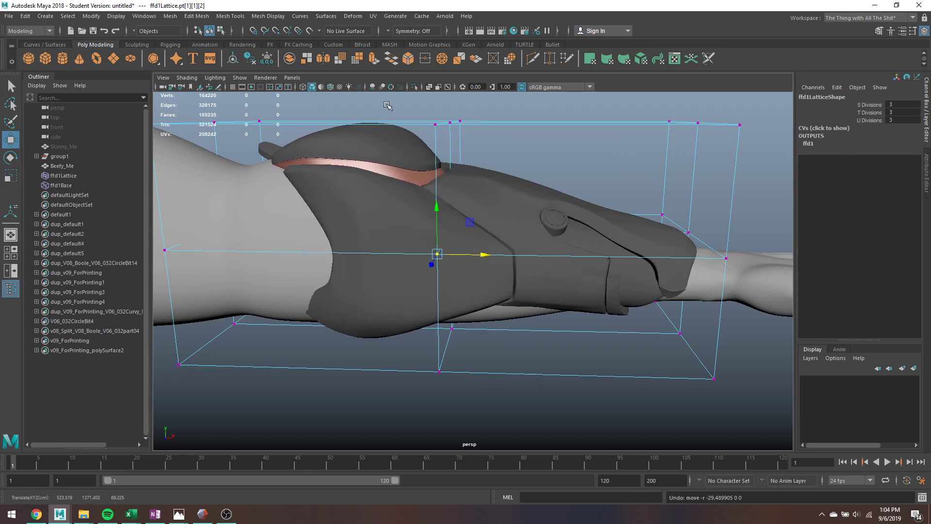
Try moving the lattice's whole middle section of points along the arm.
{"action": "left_click_drag", "start_coordinate": [388, 103], "coordinate": [515, 429]}
{"action": "left_click_drag", "start_coordinate": [486, 232], "coordinate": [672, 272]}
{"action": "key", "text": "ctrl+z"}
Move only the lattice's central near-side point along the X axis, ending well toward the elbow.
{"action": "key", "text": "q"}
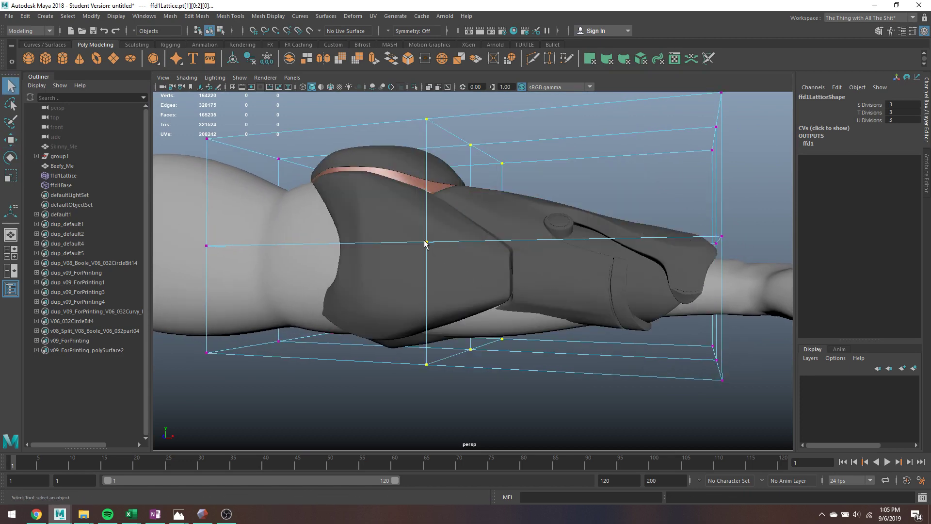
{"action": "left_click", "coordinate": [424, 242]}
{"action": "left_click", "coordinate": [428, 240]}
{"action": "right_click_drag", "start_coordinate": [428, 241], "coordinate": [426, 209]}
{"action": "left_click", "coordinate": [425, 241]}
{"action": "key", "text": "w"}
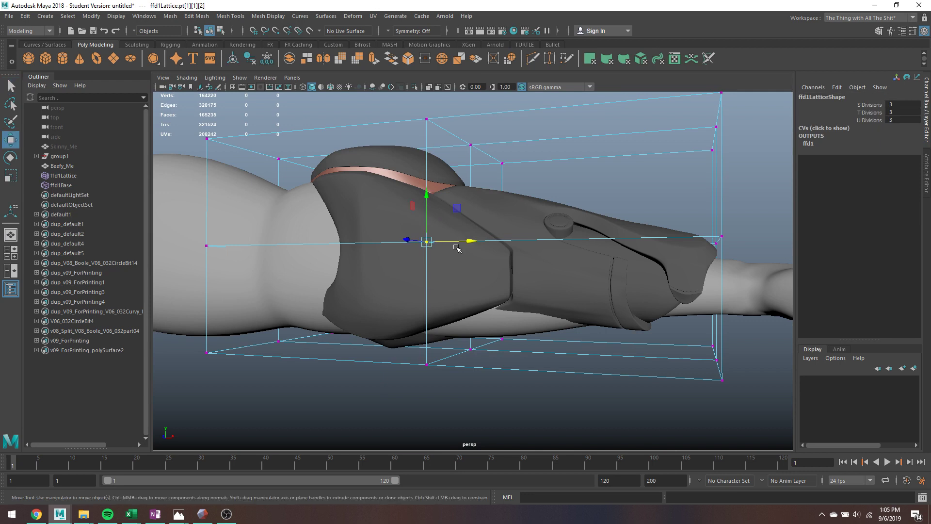
{"action": "left_click_drag", "start_coordinate": [461, 245], "coordinate": [659, 272]}
{"action": "left_click_drag", "start_coordinate": [689, 244], "coordinate": [300, 246]}
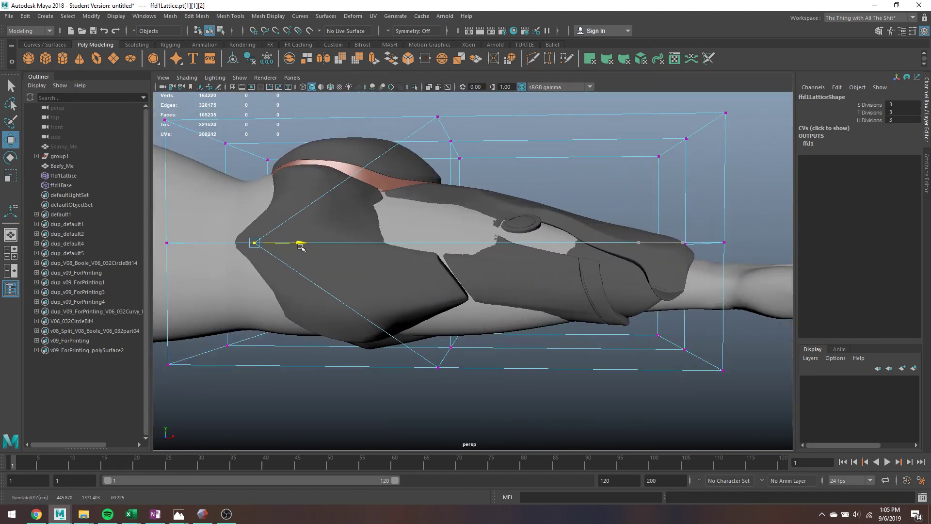
Hide the Beefy_Me body and examine how the single moved lattice point distorts the armor pieces.
{"action": "left_click", "coordinate": [62, 166]}
{"action": "key", "text": "ctrl+h"}
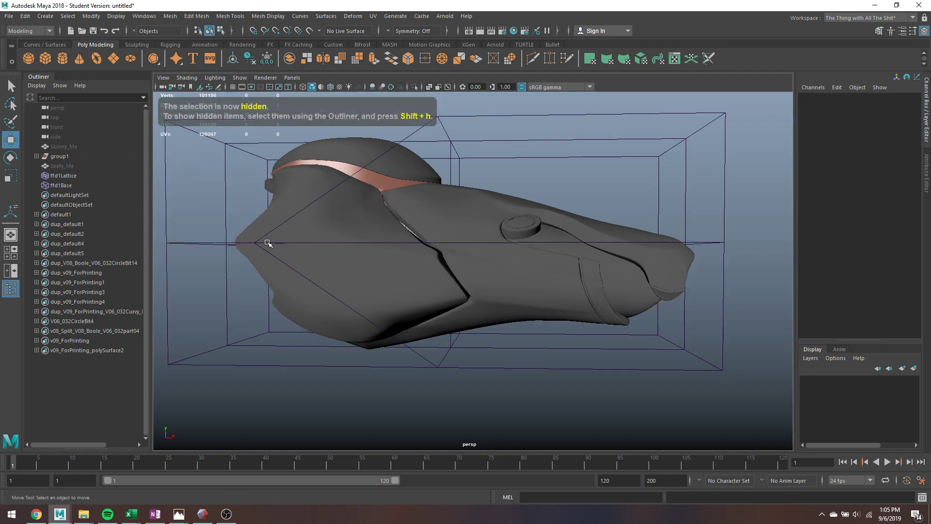
{"action": "left_click", "coordinate": [266, 243]}
{"action": "right_click_drag", "start_coordinate": [257, 241], "coordinate": [252, 216]}
{"action": "left_click_drag", "start_coordinate": [303, 266], "coordinate": [362, 303], "text": "alt"}
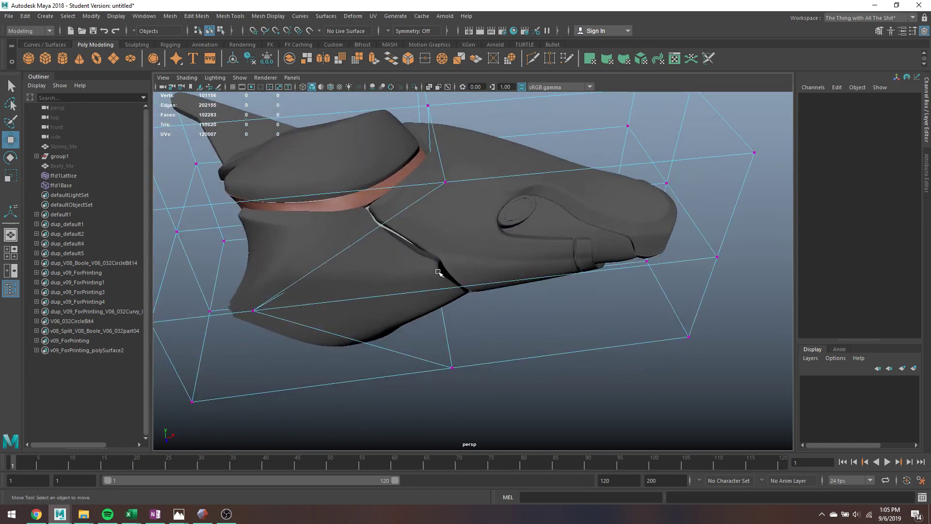
Undo the hiding of the body and the moves of the central lattice point.
{"action": "key", "text": "ctrl+z"}
{"action": "key", "text": "ctrl+z"}
{"action": "key", "text": "ctrl+z"}
{"action": "key", "text": "ctrl+z"}
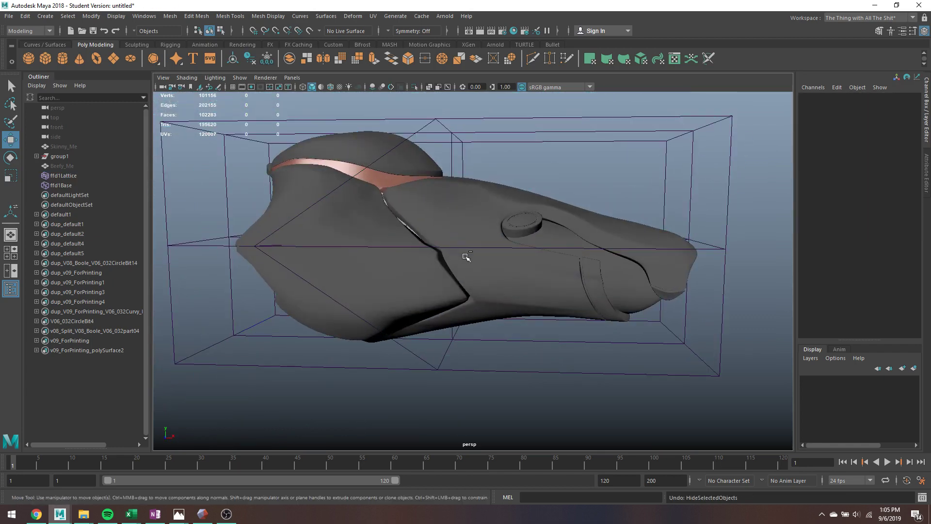
{"action": "key", "text": "ctrl+z"}
{"action": "key", "text": "ctrl+z"}
{"action": "key", "text": "ctrl+z"}
{"action": "key", "text": "ctrl+z"}
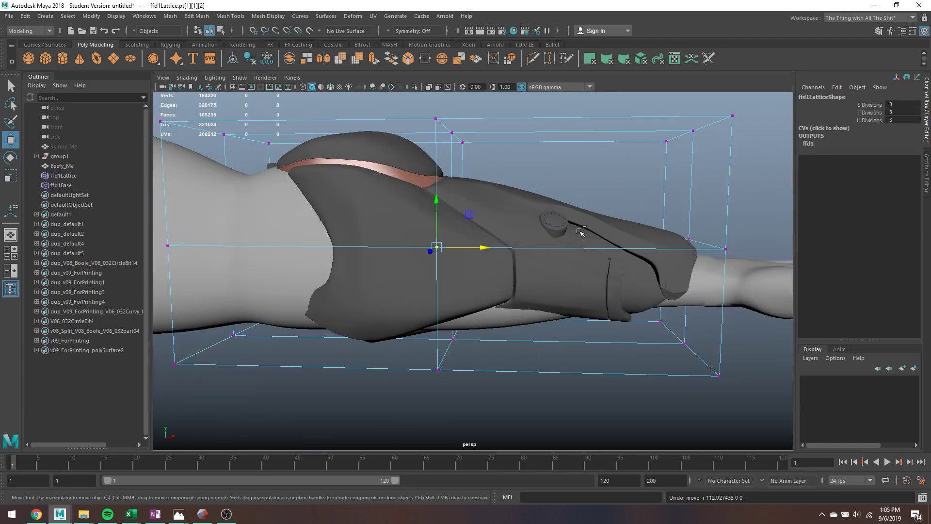
{"action": "key", "text": "ctrl+z"}
Try moving the lattice's central near-side point along the arm with soft selection falloff.
{"action": "key", "text": "q"}
{"action": "left_click_drag", "start_coordinate": [412, 154], "coordinate": [511, 371]}
{"action": "left_click_drag", "start_coordinate": [504, 255], "coordinate": [417, 212], "text": "alt"}
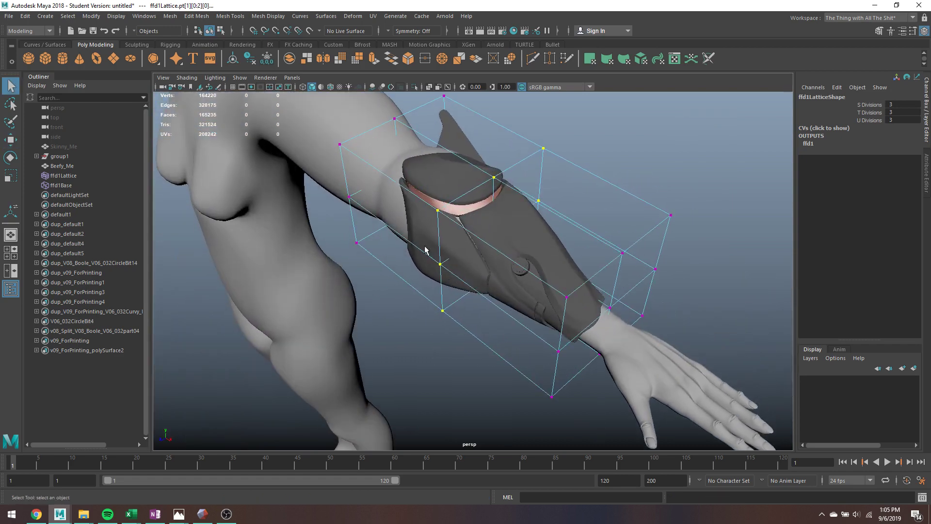
{"action": "left_click_drag", "start_coordinate": [446, 271], "coordinate": [423, 265]}
{"action": "key", "text": "w"}
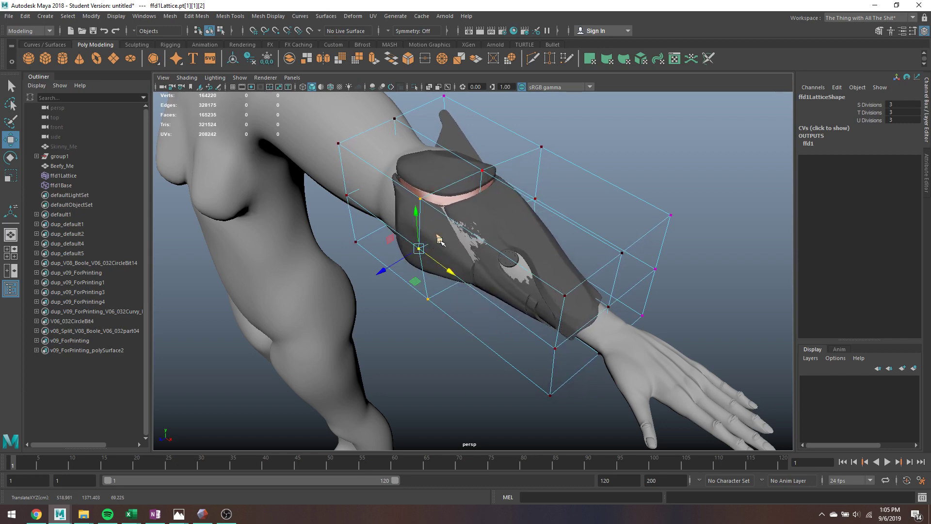
{"action": "key", "text": "ctrl+z"}
Scale up the lattice's middle section of points and shift it along the arm toward the wrist.
{"action": "left_click_drag", "start_coordinate": [482, 284], "coordinate": [520, 275], "text": "alt"}
{"action": "key", "text": "q"}
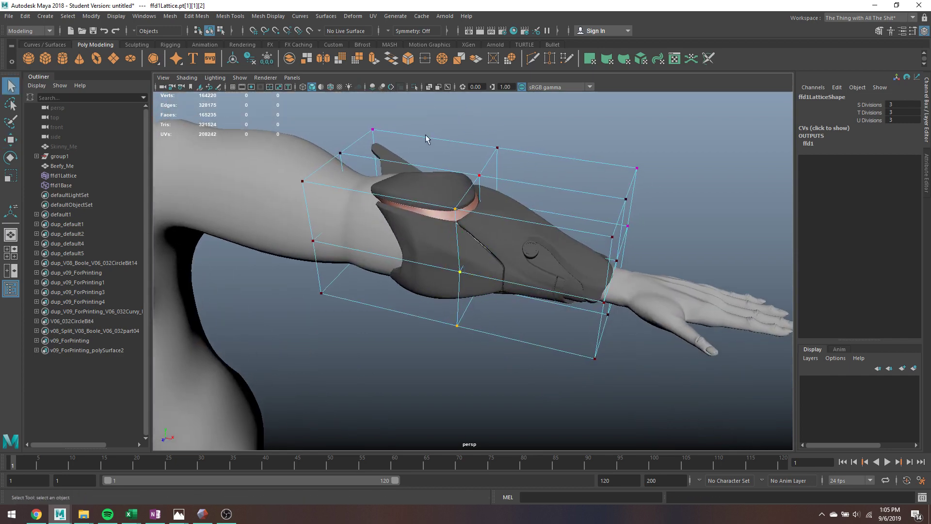
{"action": "key", "text": "r"}
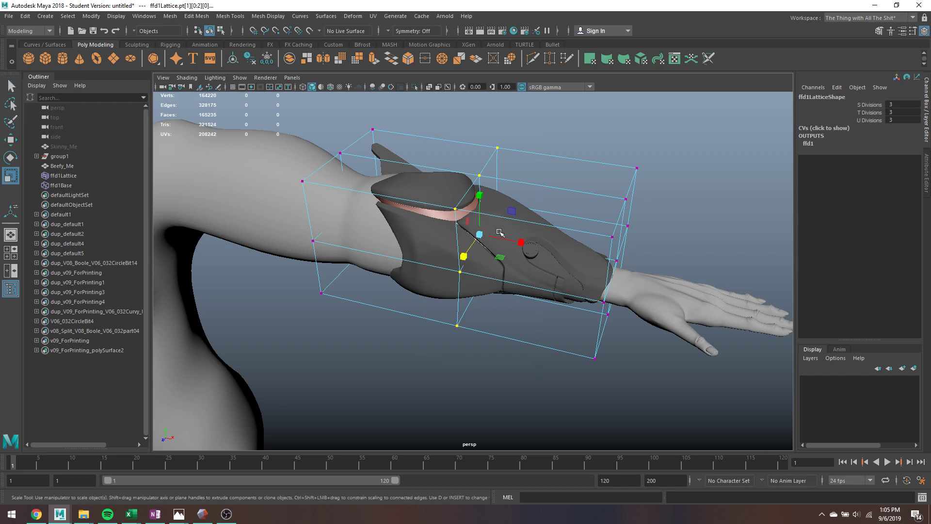
{"action": "key", "text": "w"}
{"action": "left_click_drag", "start_coordinate": [499, 241], "coordinate": [548, 259]}
{"action": "key", "text": "r"}
Scale down the lattice's elbow-end points to taper the armor toward the elbow.
{"action": "left_click_drag", "start_coordinate": [485, 290], "coordinate": [499, 271], "text": "alt"}
{"action": "left_click_drag", "start_coordinate": [265, 162], "coordinate": [376, 383]}
{"action": "left_click_drag", "start_coordinate": [310, 248], "coordinate": [276, 241]}
{"action": "key", "text": "q"}
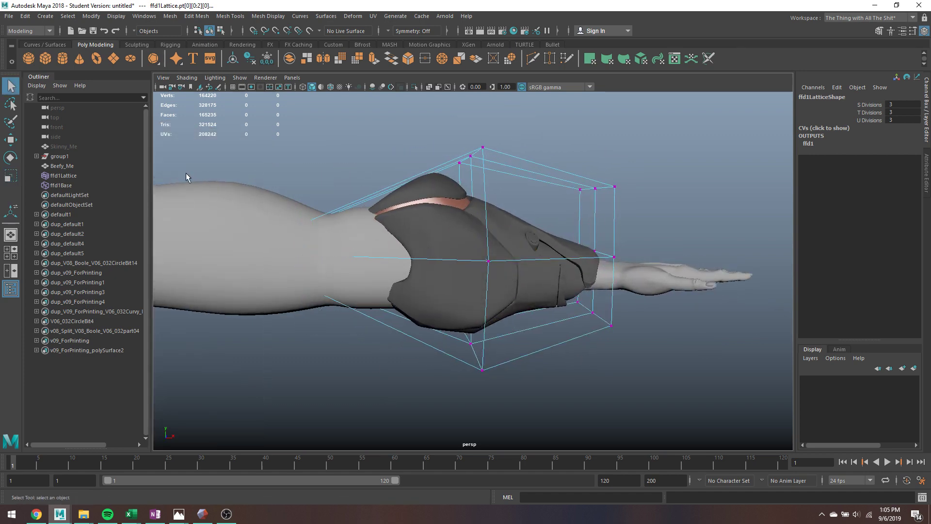
Hide the Beefy_Me body and examine the deformed armor from several sides.
{"action": "left_click", "coordinate": [78, 163]}
{"action": "key", "text": "ctrl+h"}
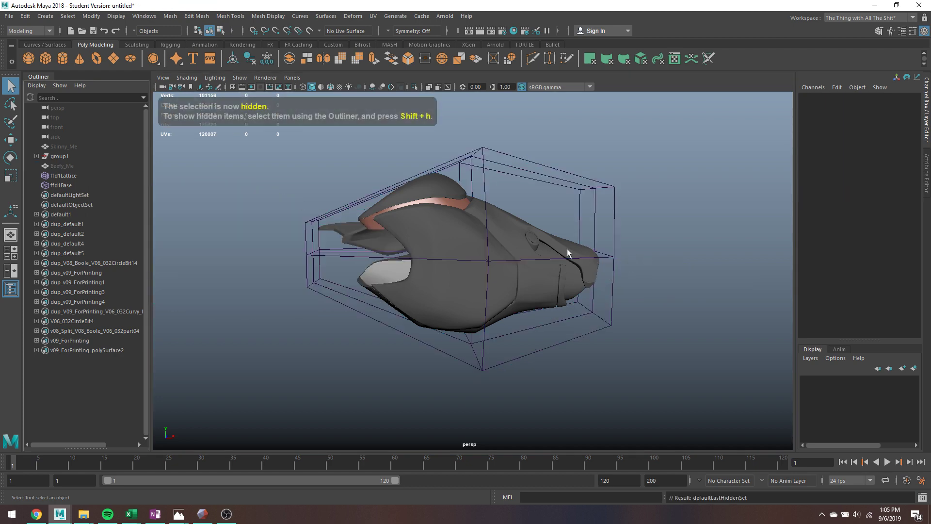
{"action": "left_click_drag", "start_coordinate": [539, 240], "coordinate": [623, 302], "text": "alt"}
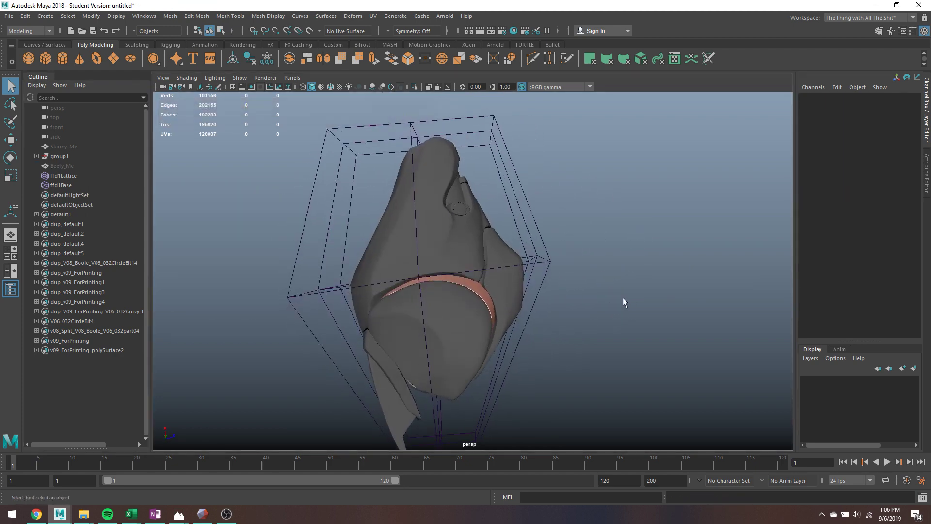
{"action": "right_click", "coordinate": [465, 239]}
{"action": "right_click_drag", "start_coordinate": [659, 289], "coordinate": [441, 266], "text": "alt"}
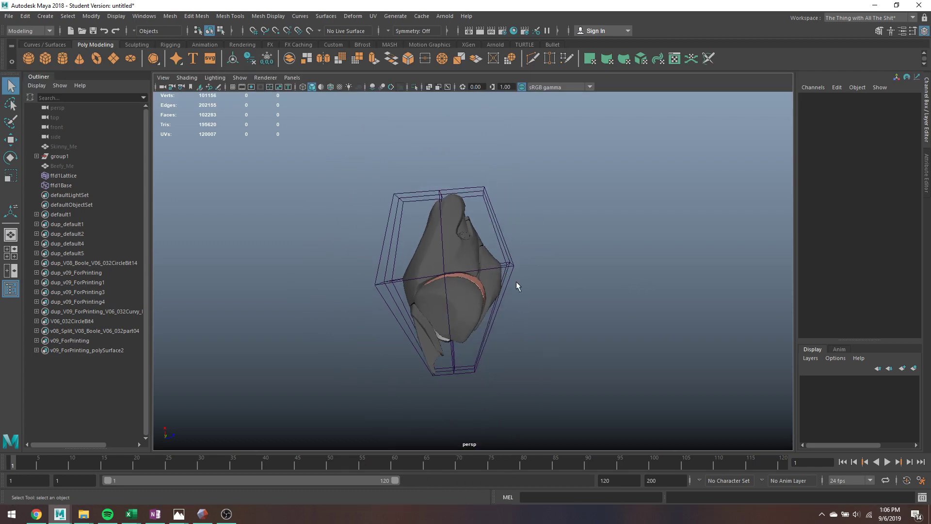
{"action": "left_click_drag", "start_coordinate": [483, 243], "coordinate": [694, 264], "text": "alt"}
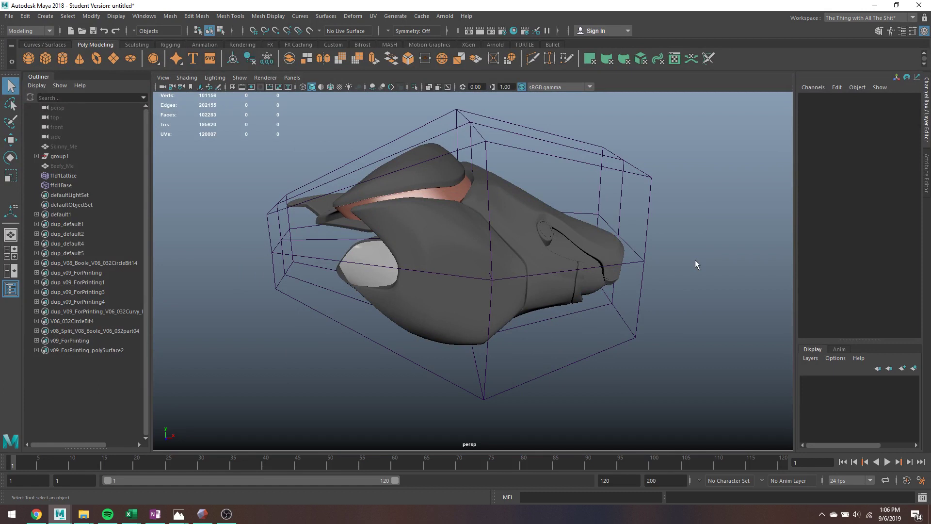